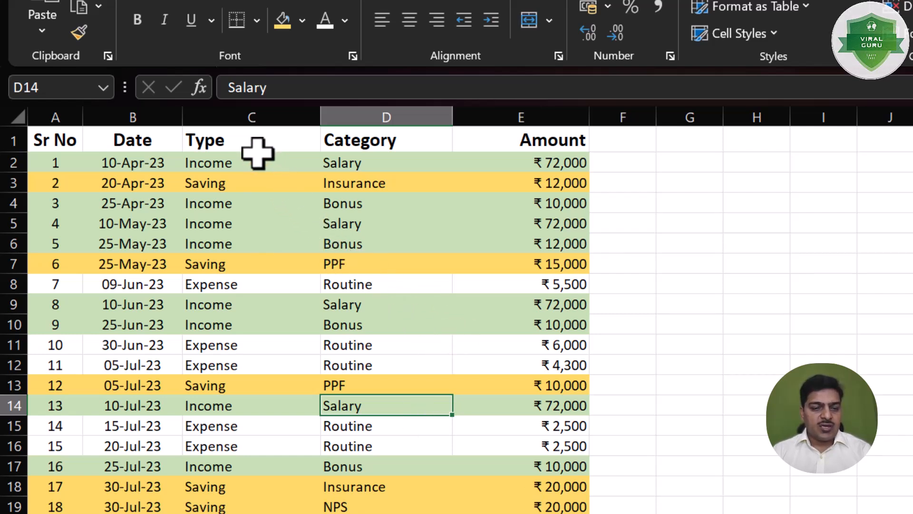
Copy the Type and Category columns C and D of the Data sheet into columns I and J
left_click(277, 114)
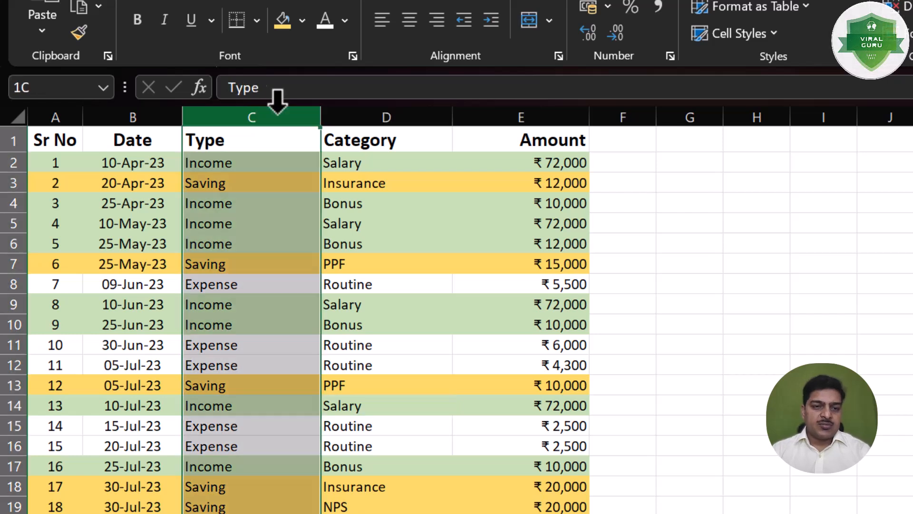
left_click_drag(277, 113, 338, 110)
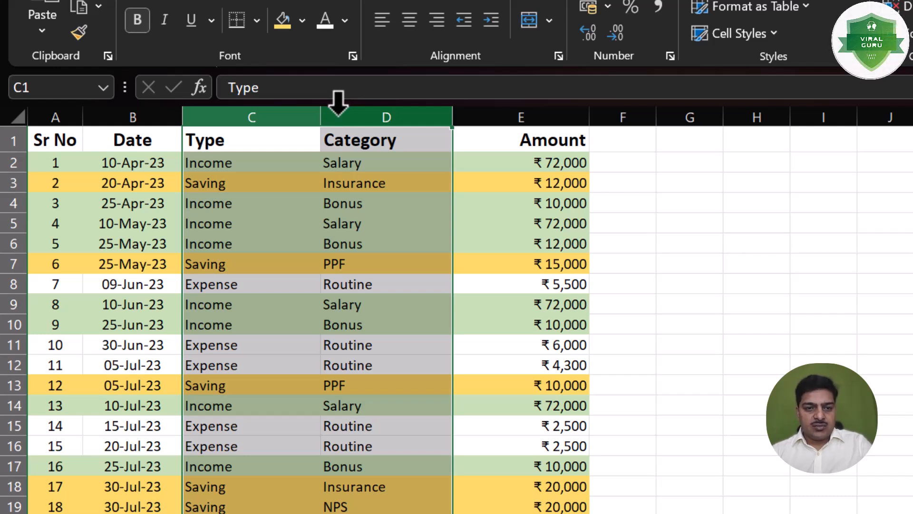
key("ctrl+c")
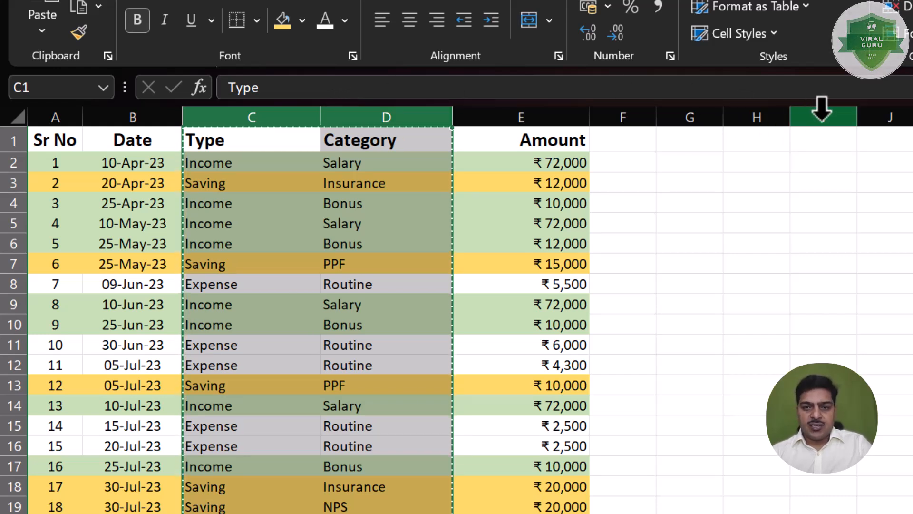
left_click(821, 114)
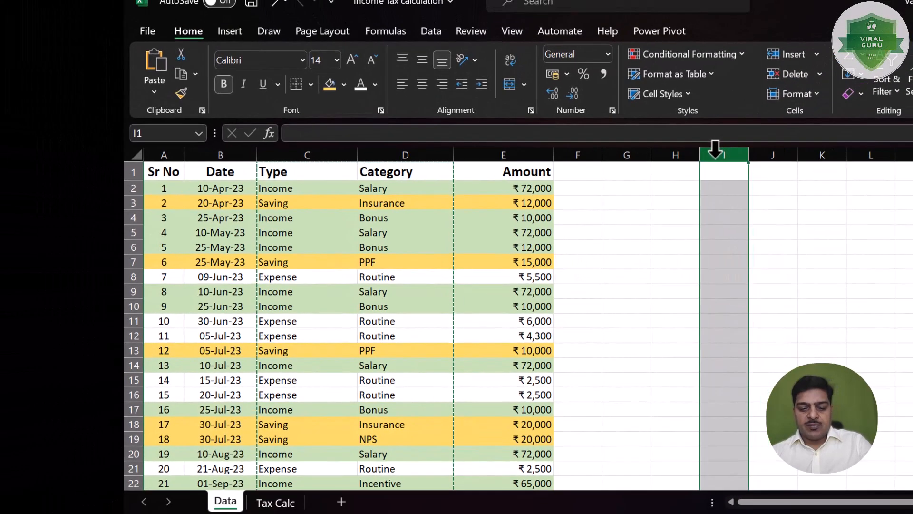
key("ctrl+v")
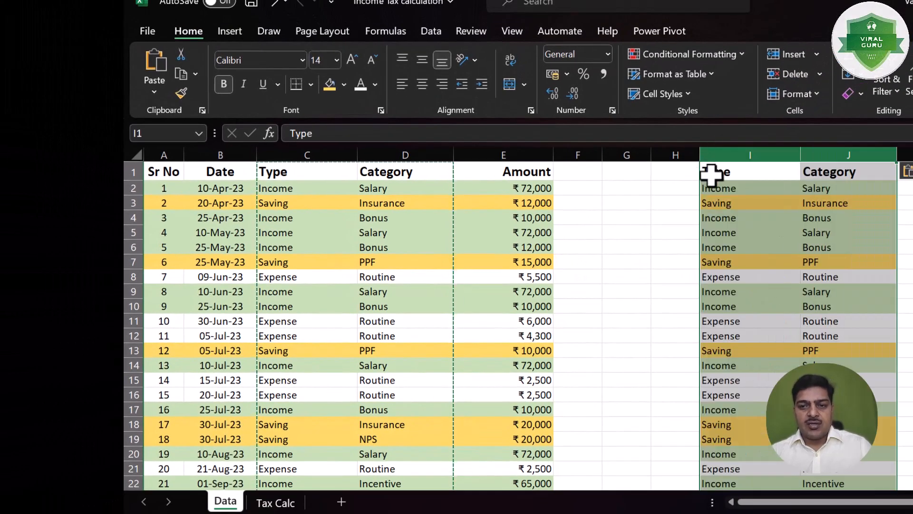
Remove duplicate rows from the copied columns I and J, comparing both Type and Category with headers included
left_click(433, 34)
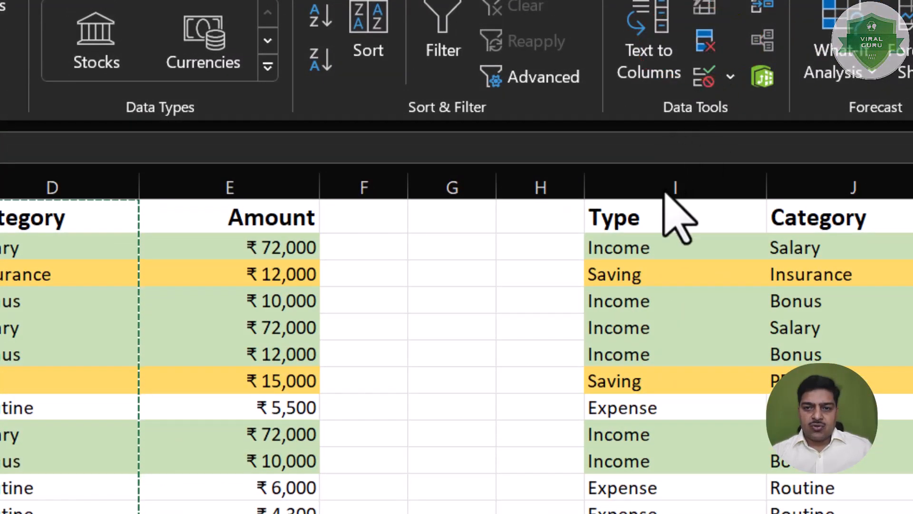
left_click_drag(671, 188, 846, 188)
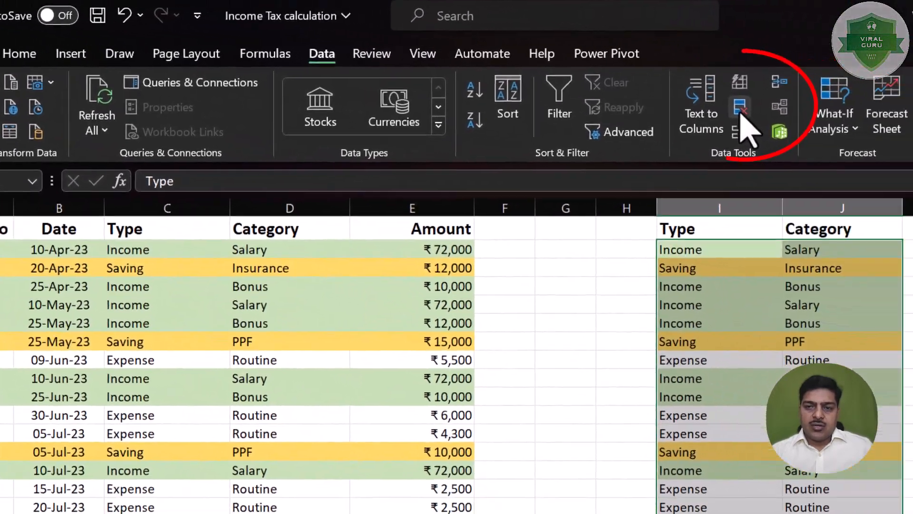
left_click(740, 109)
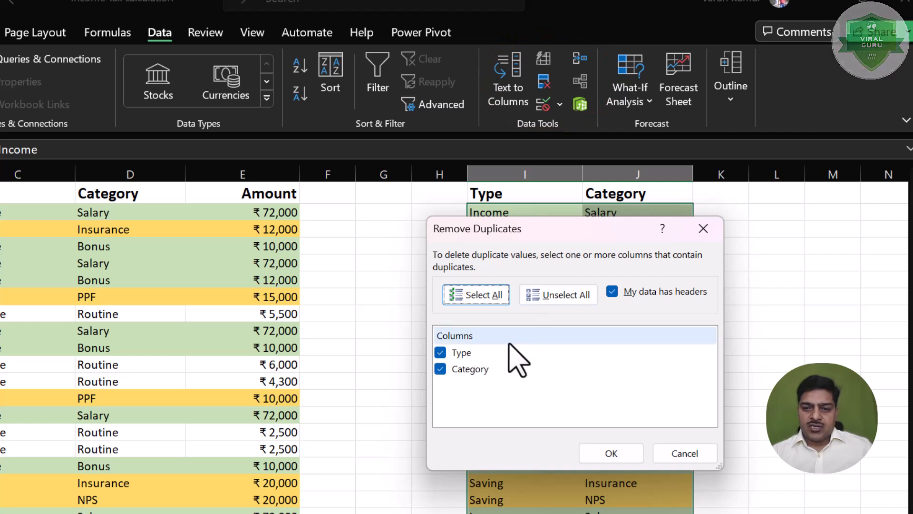
left_click(612, 454)
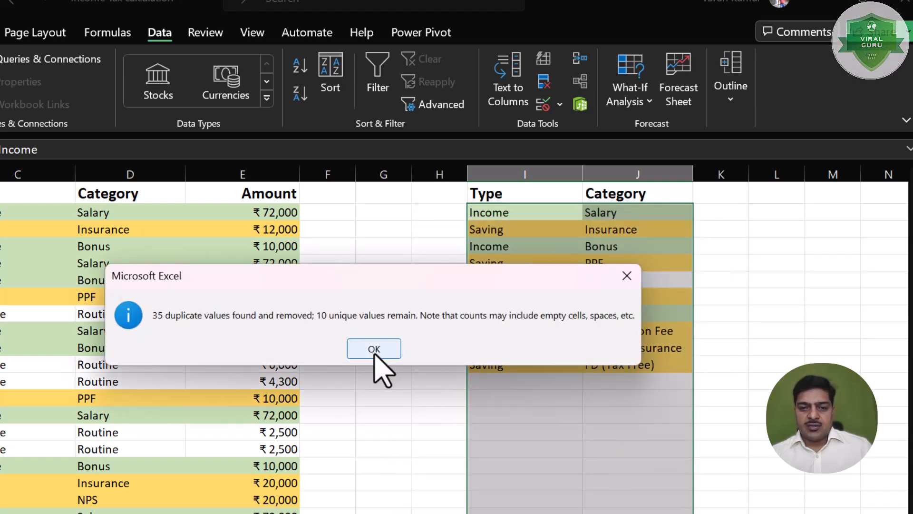
left_click(375, 355)
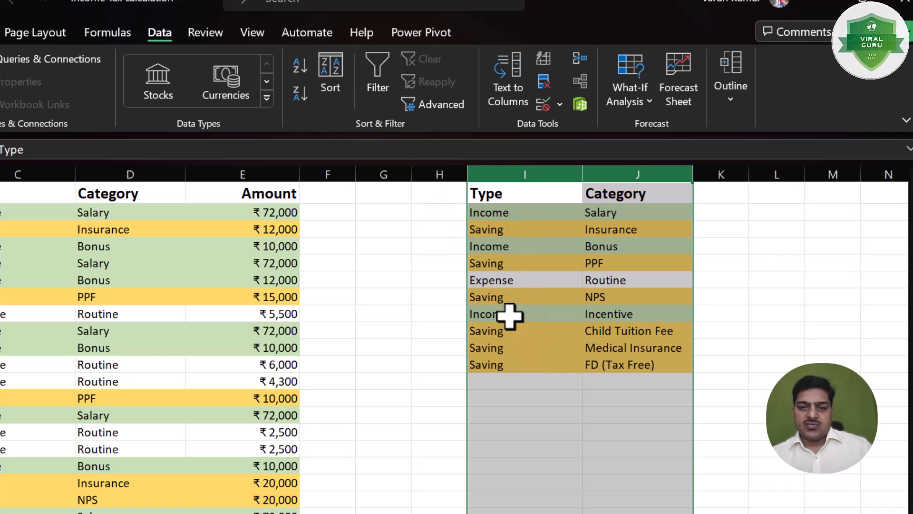
Sort the unique list in columns I and J by Type and then by Category, both A to Z
left_click(332, 76)
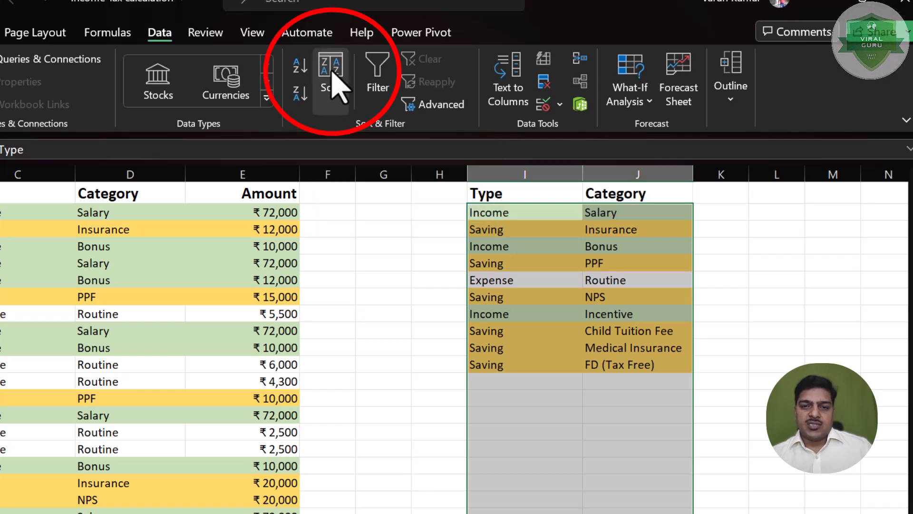
left_click(436, 312)
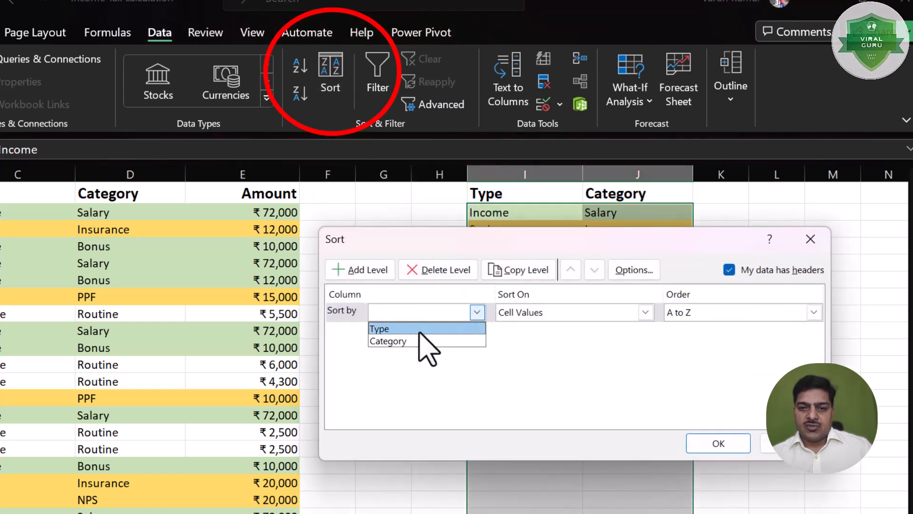
left_click(419, 330)
left_click(359, 270)
left_click(402, 332)
left_click(407, 360)
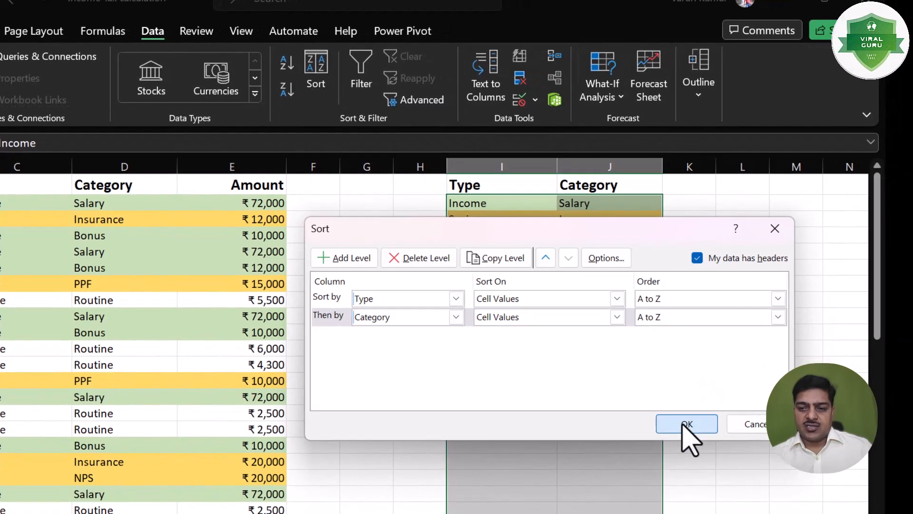
left_click(718, 442)
left_click(609, 380)
Copy the sorted list in I1:J11 to the Tax Calc sheet, starting at cell B3
left_click_drag(493, 190, 604, 346)
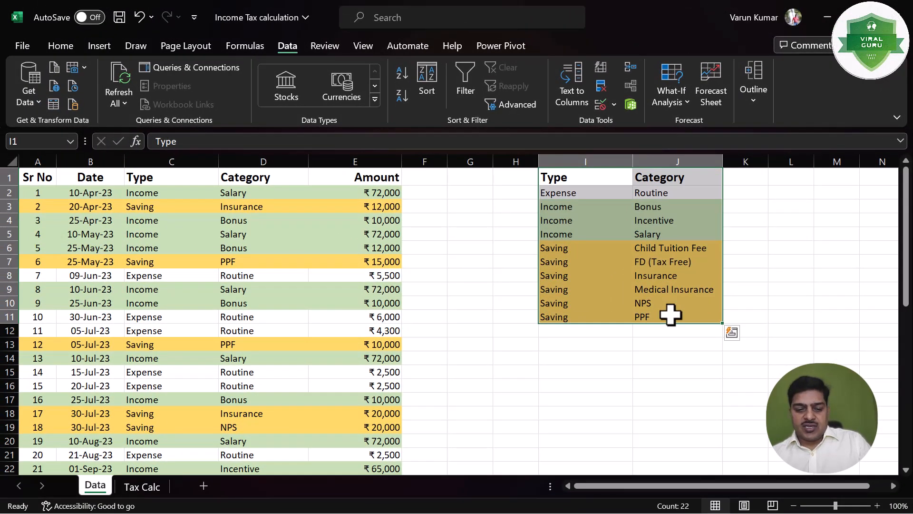
key("ctrl+c")
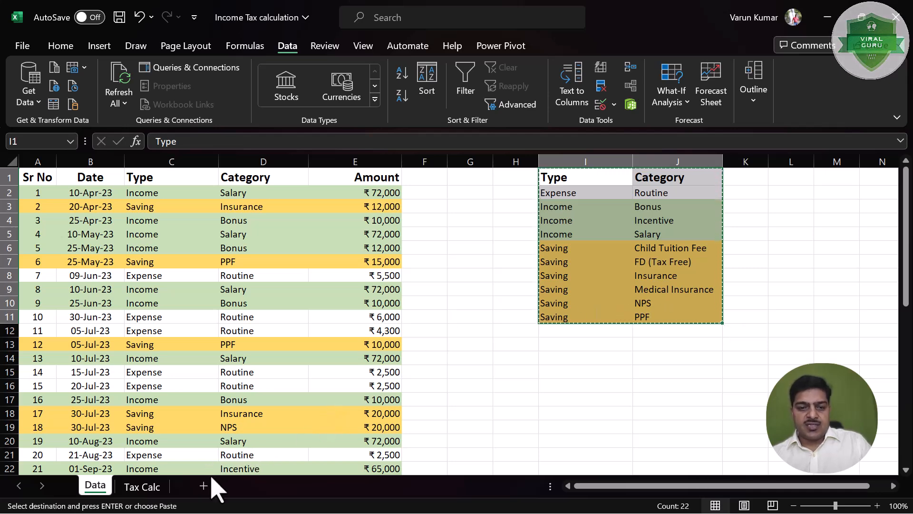
left_click(146, 486)
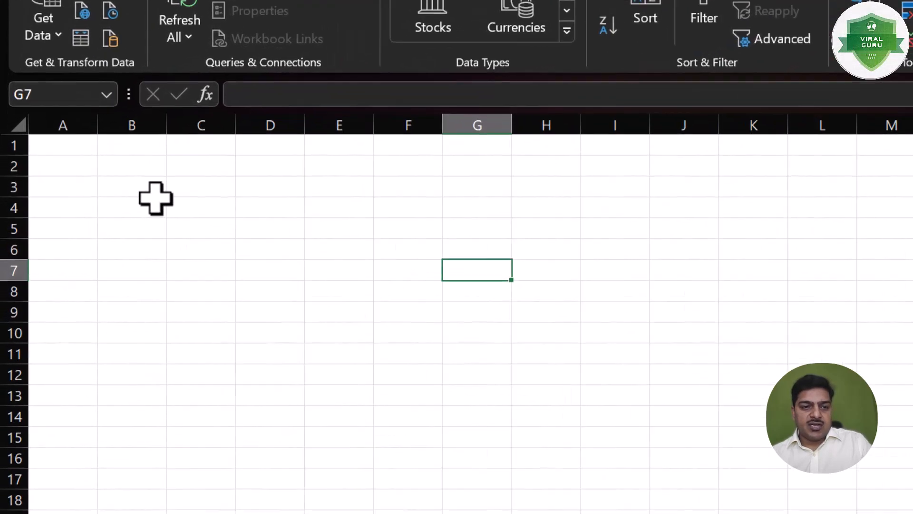
left_click(101, 212)
left_click(100, 200)
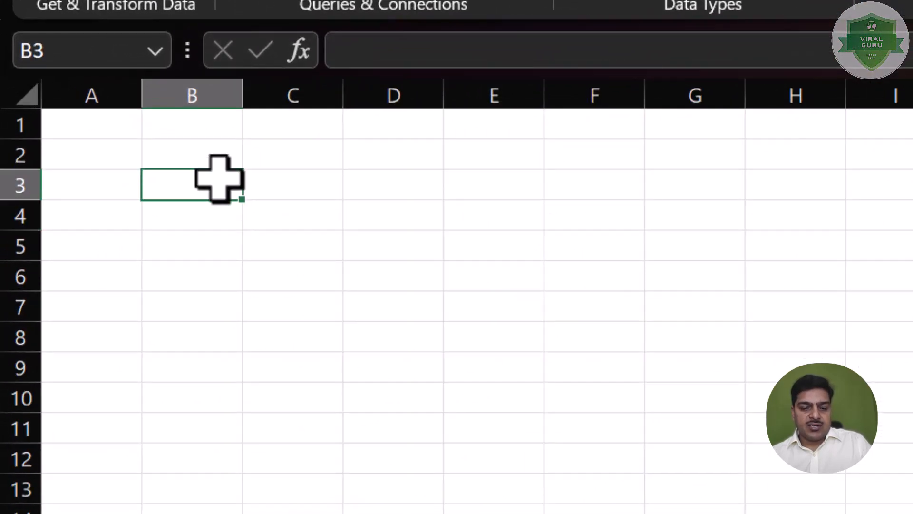
key("ctrl+v")
Widen columns B and C on the Tax Calc sheet to fit the Type and Category entries
double_click(242, 90)
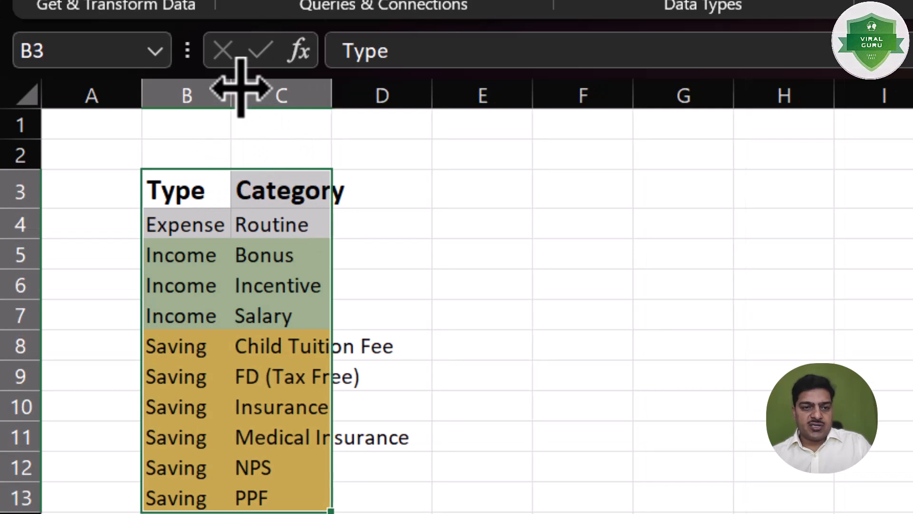
left_click_drag(333, 93, 485, 122)
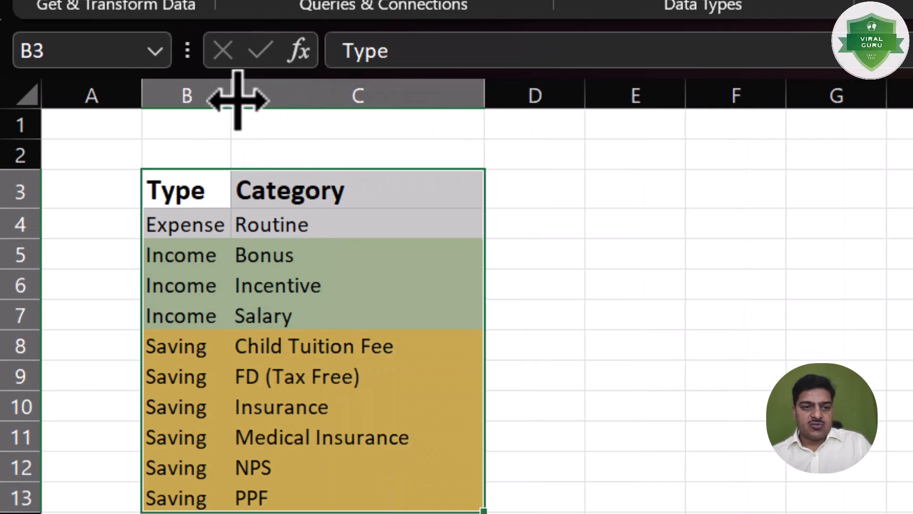
left_click_drag(224, 81, 276, 90)
Enter the header "Frequency (Count)" in D3, widen column D to fit it and slightly widen column E
left_click(569, 189)
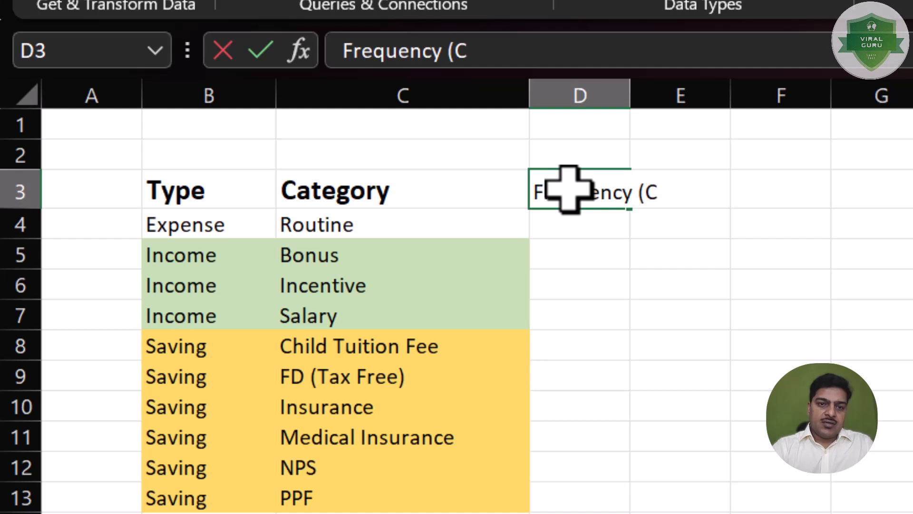
type("Frequency (Count)")
key("Return")
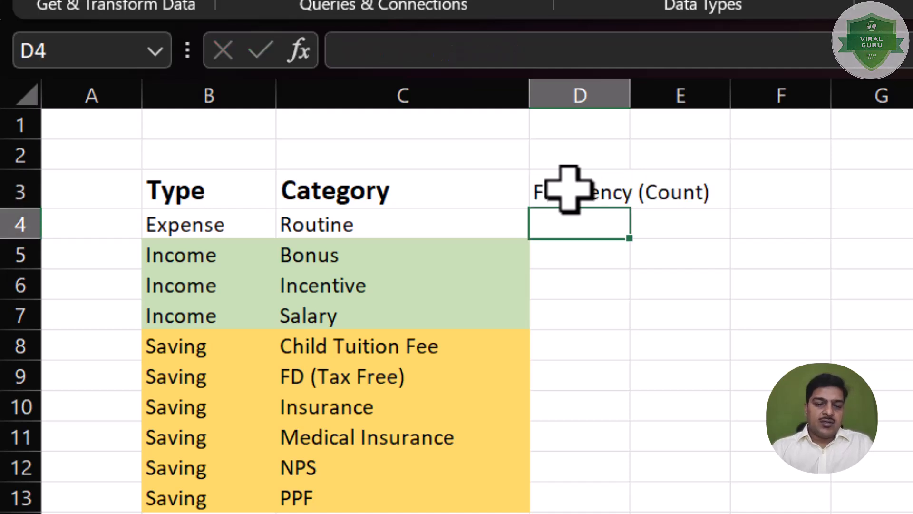
left_click_drag(630, 95, 730, 108)
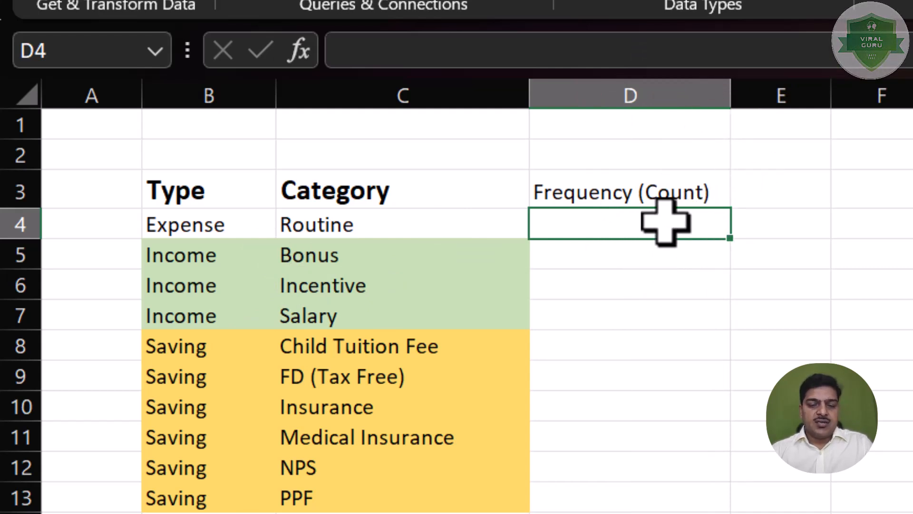
left_click_drag(830, 95, 854, 94)
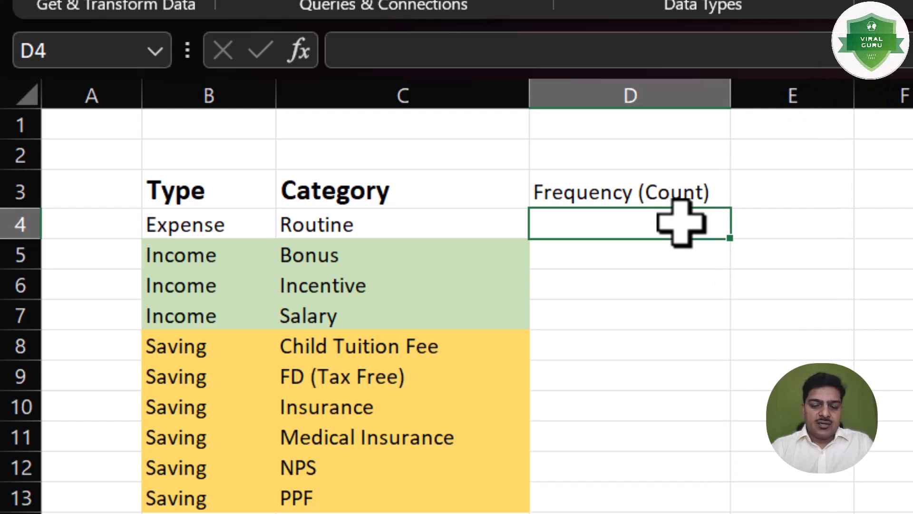
Start a COUNTIFS formula in D4 through its function arguments, with Data!C:C as the first criteria range and B4 as its criterion
type("=cou")
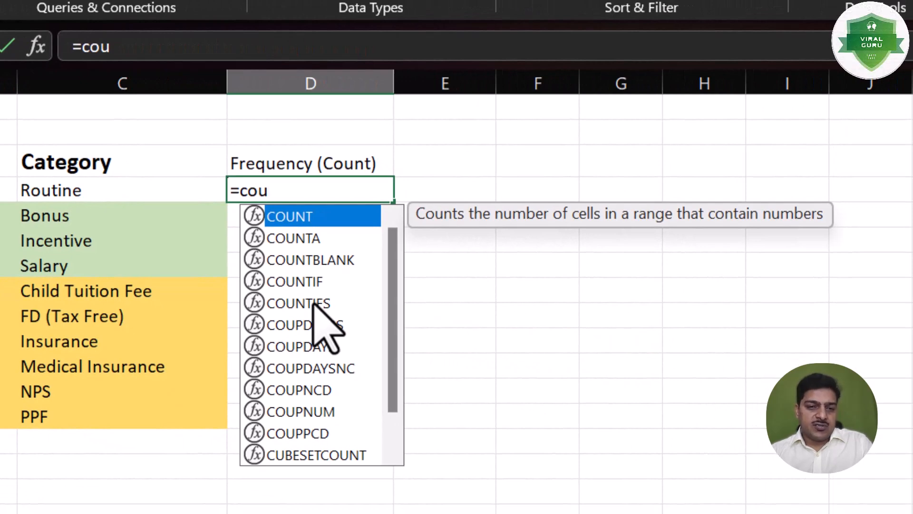
double_click(313, 303)
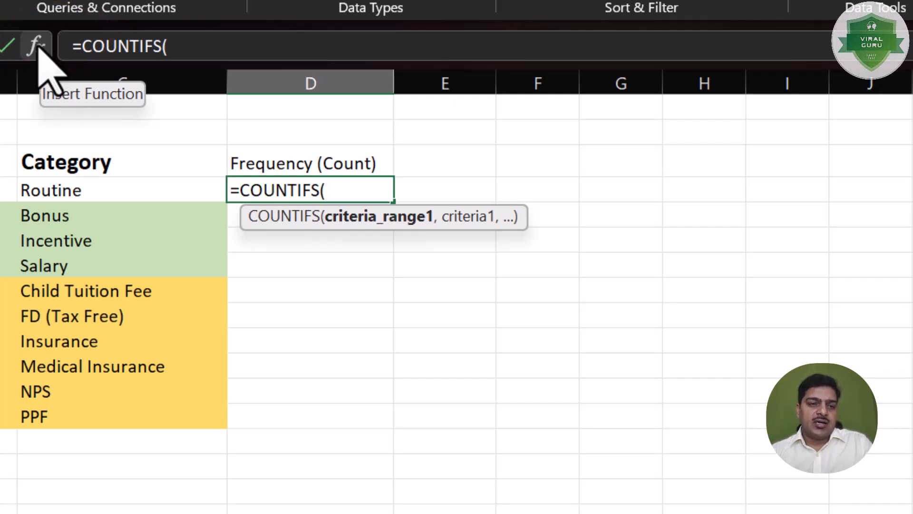
left_click(37, 46)
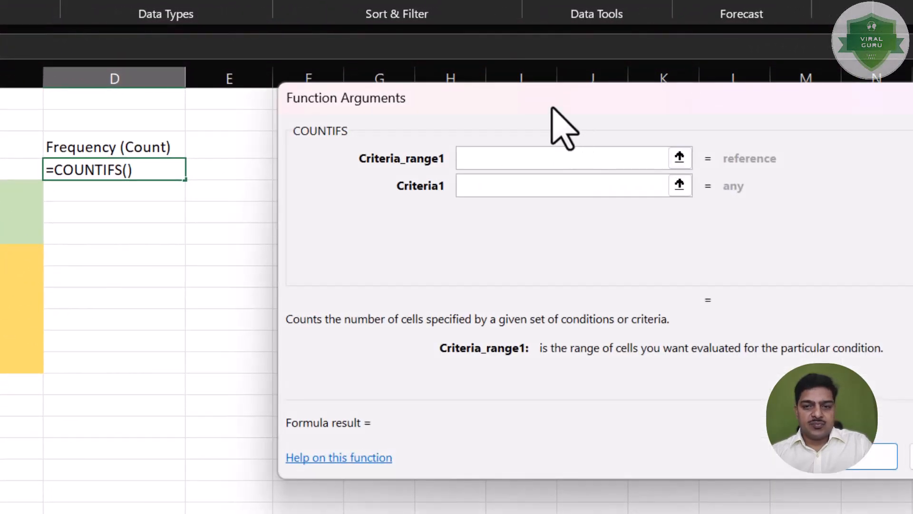
left_click_drag(551, 107, 546, 188)
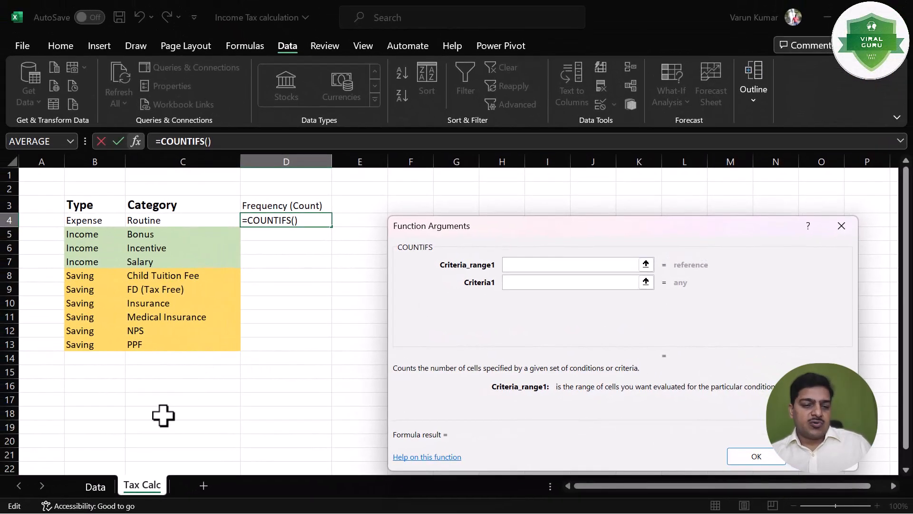
left_click(96, 486)
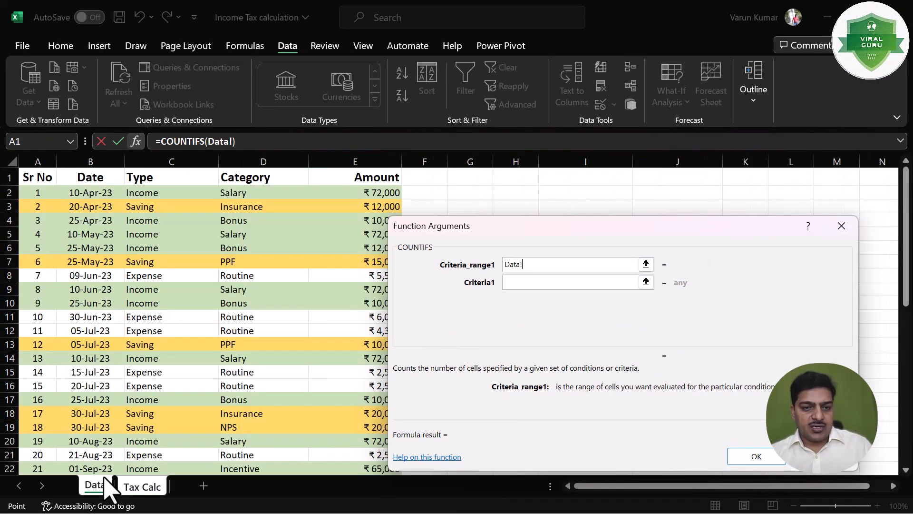
left_click(166, 161)
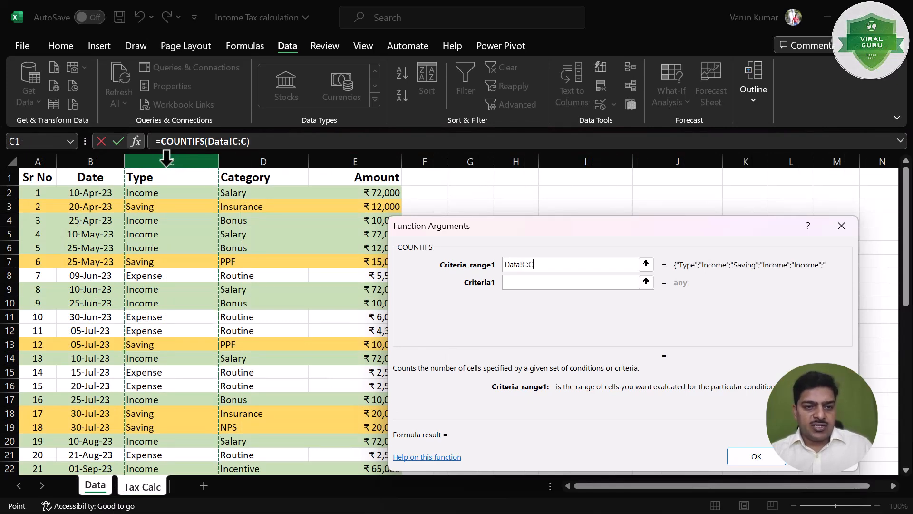
left_click(555, 283)
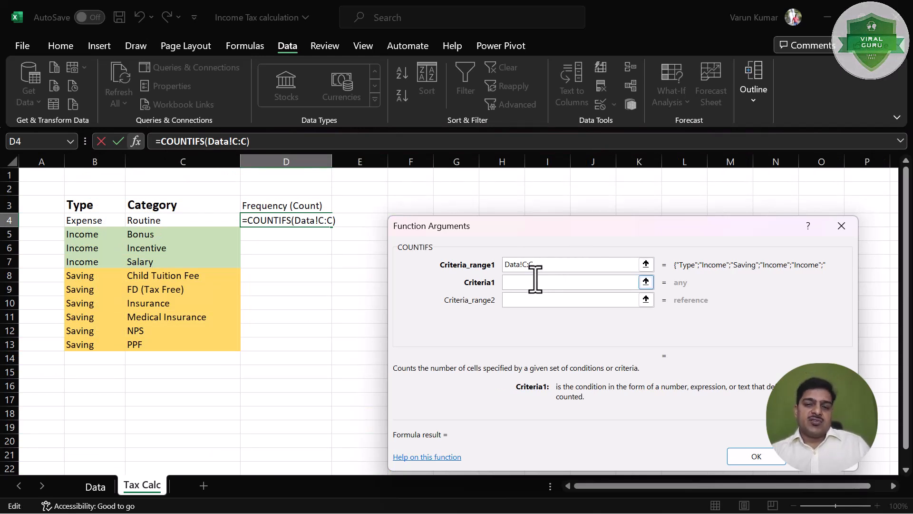
left_click(97, 219)
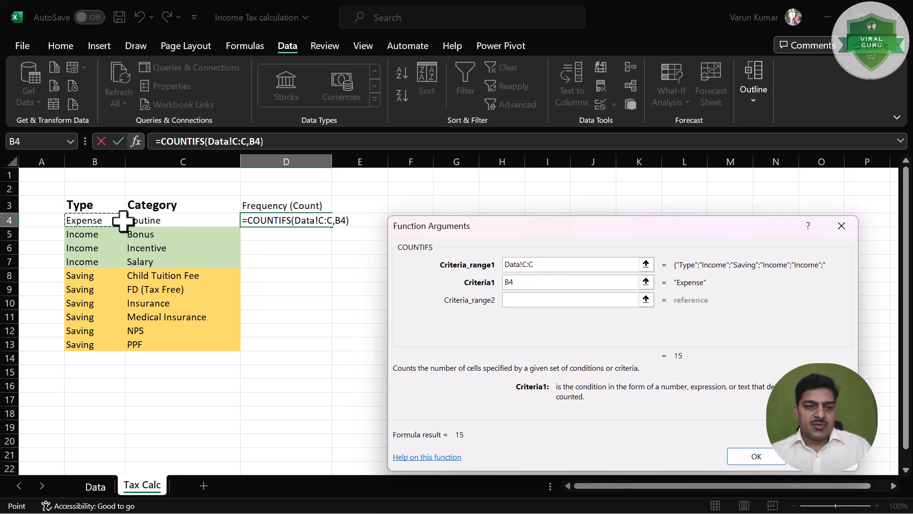
Add Data!D:D as the second criteria range of the COUNTIFS formula, with C4 as its criterion
left_click(524, 300)
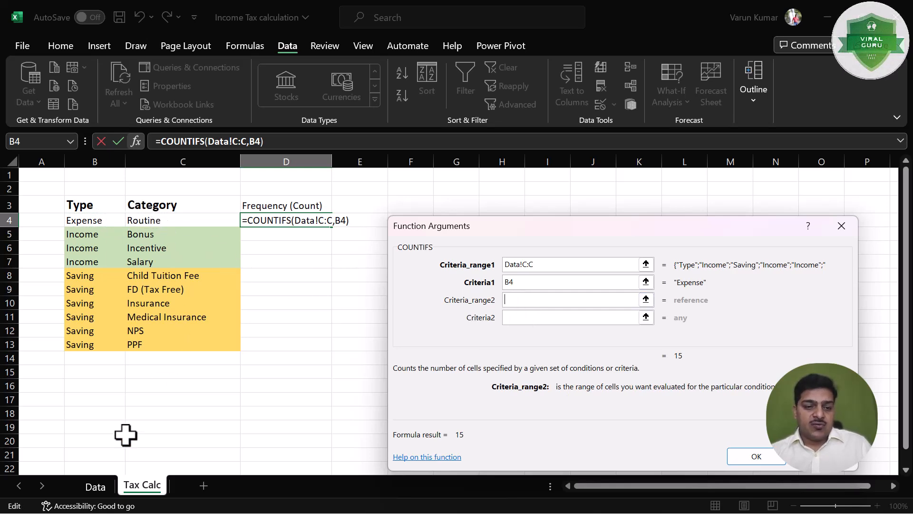
left_click(102, 488)
left_click(262, 160)
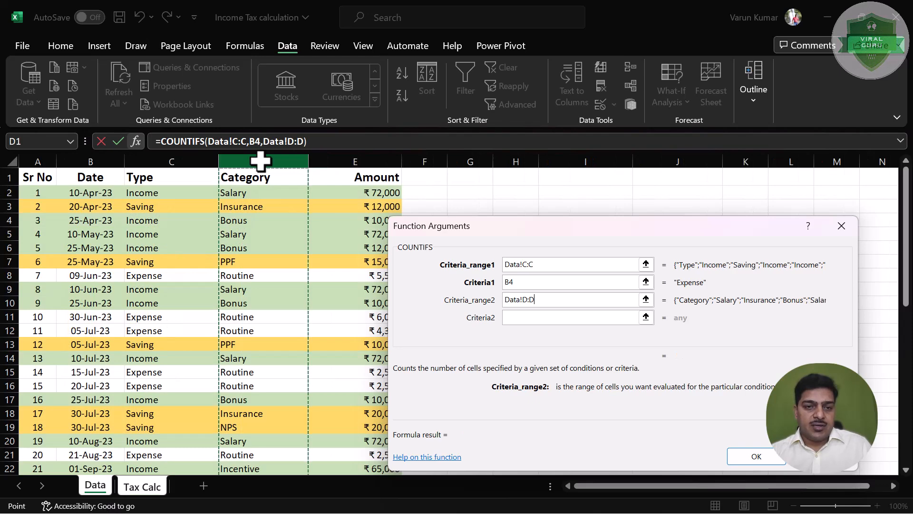
left_click(530, 315)
left_click(201, 216)
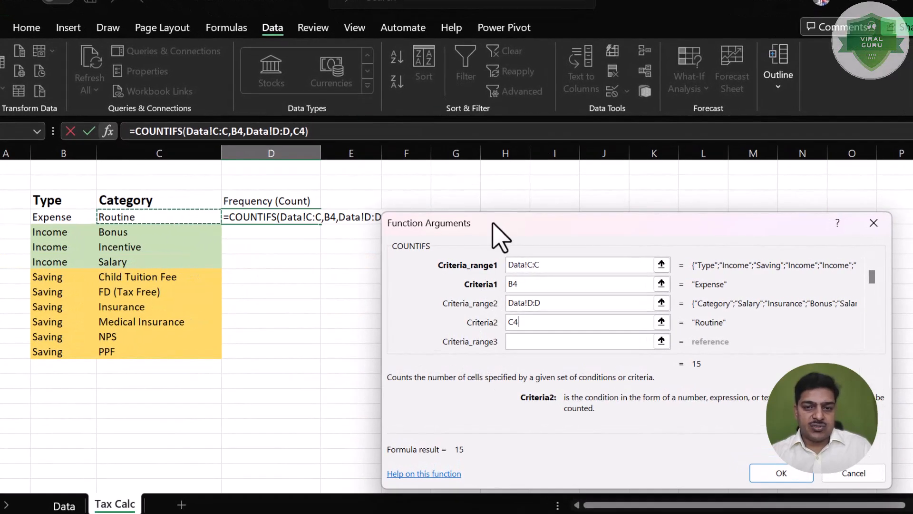
left_click_drag(492, 223, 493, 209)
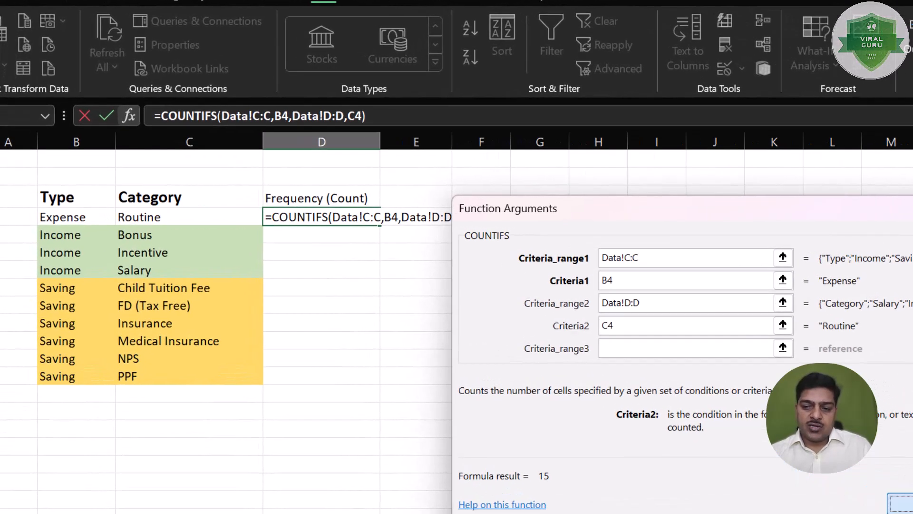
Confirm the COUNTIFS formula in D4 and fill it down through D13 for all type and category pairs
left_click(779, 460)
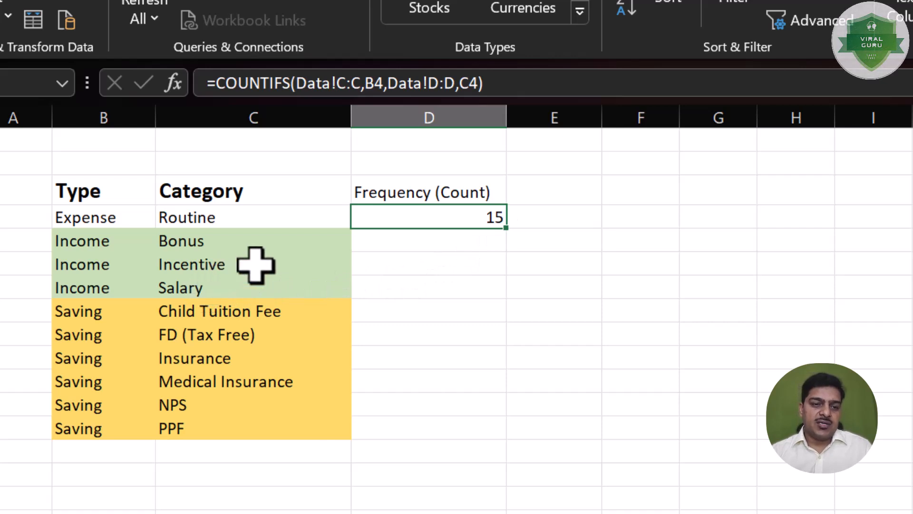
double_click(513, 230)
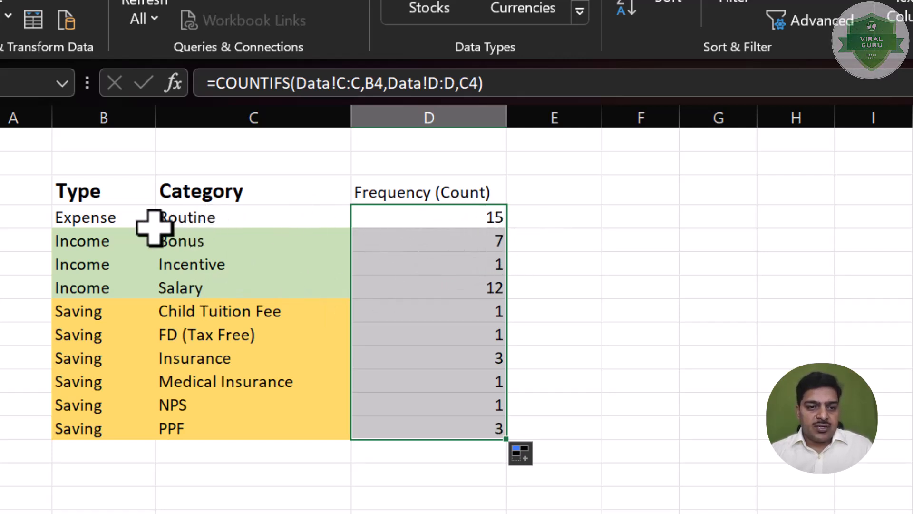
left_click(131, 224)
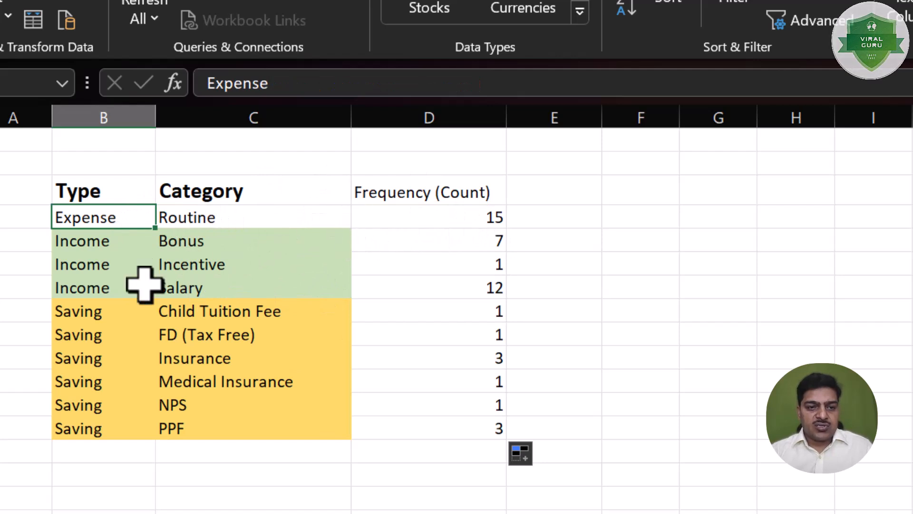
left_click_drag(86, 294, 452, 291)
left_click(489, 190)
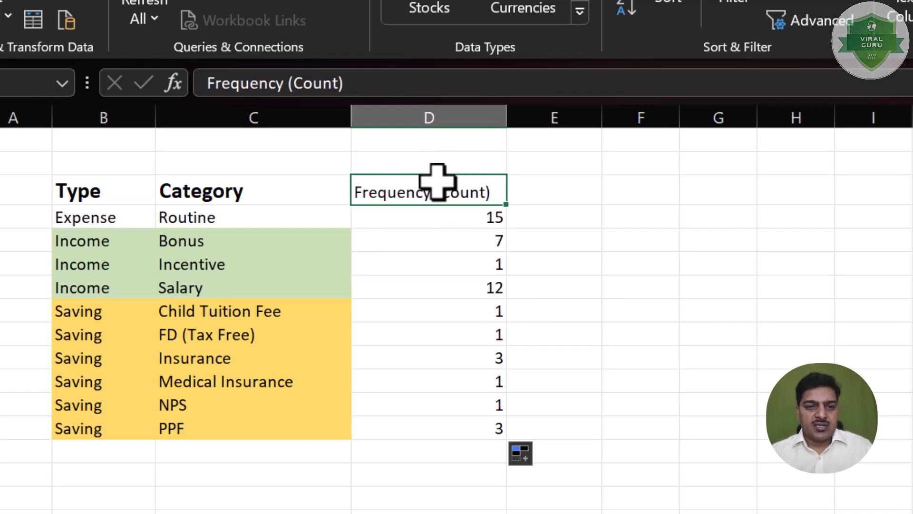
Enter the header "Amount" in E3, beside Frequency (Count)
left_click(540, 183)
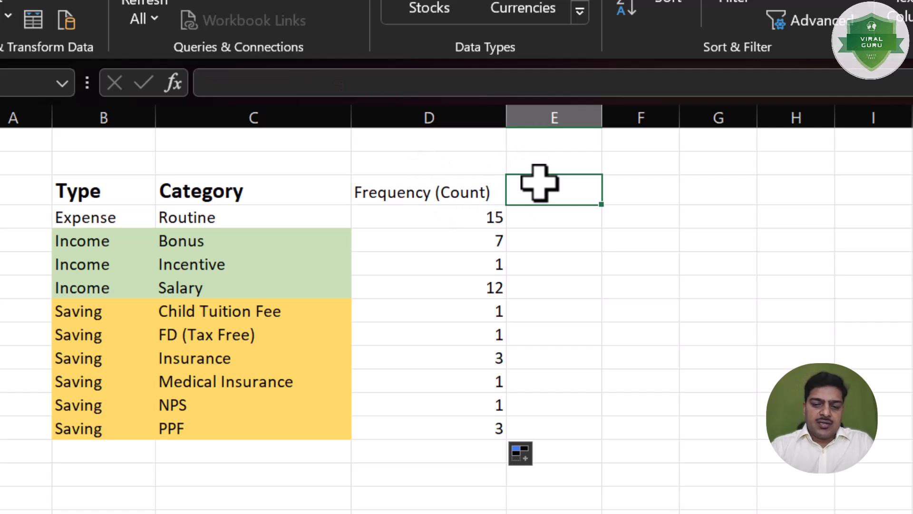
type("Amount")
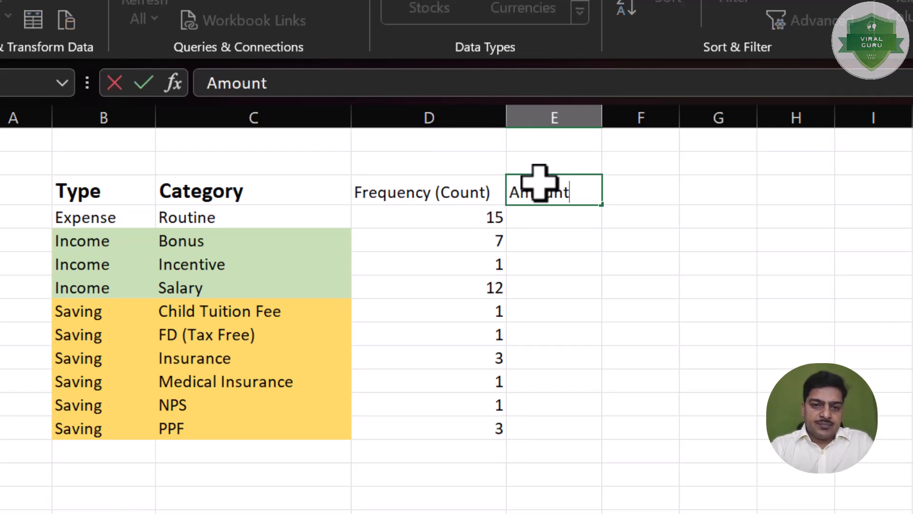
key("Return")
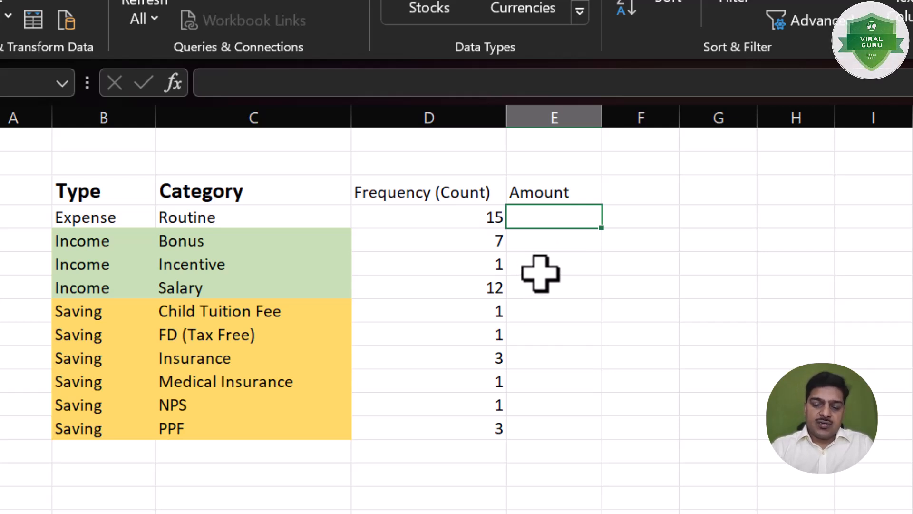
Start a SUMIFS formula in E4 through its function arguments, with Data!E:E as the sum range
type("=")
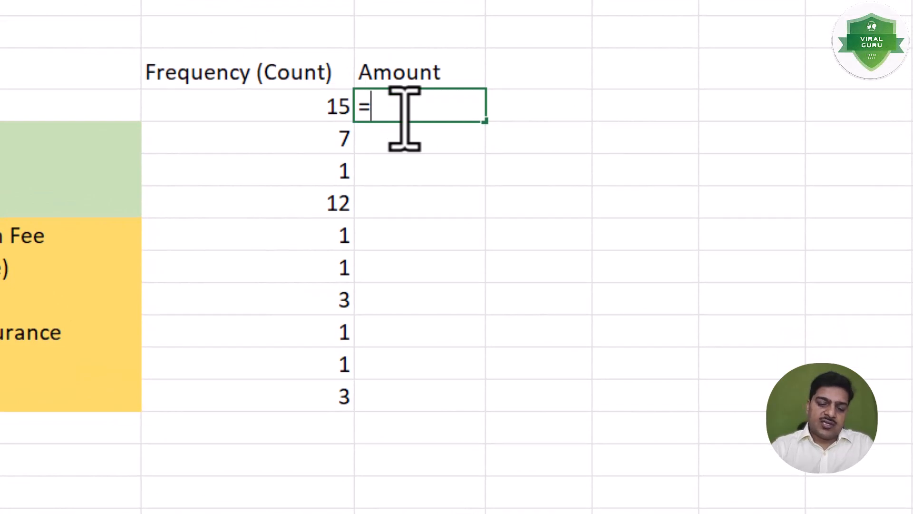
type("sum")
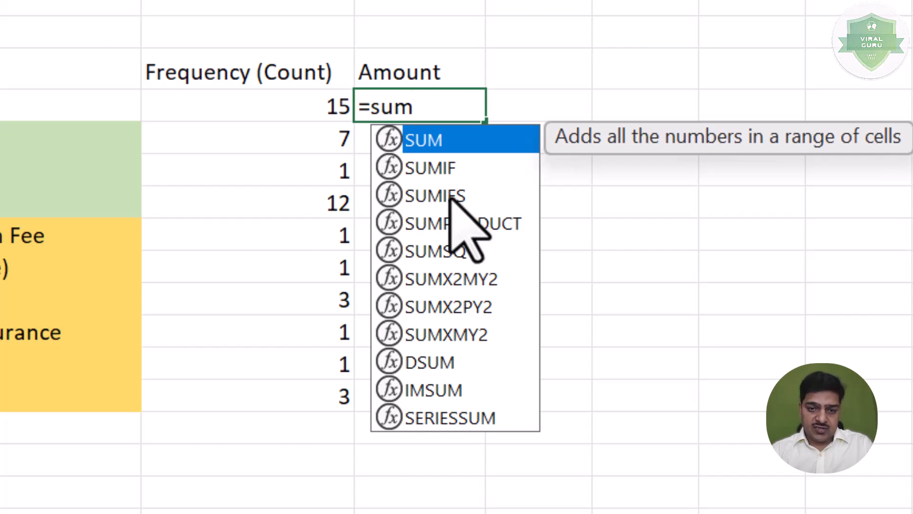
left_click(436, 195)
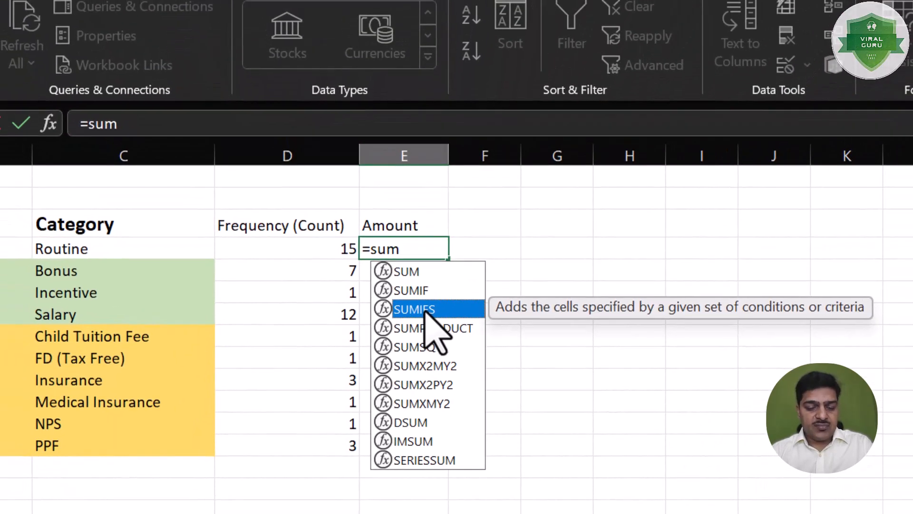
double_click(436, 196)
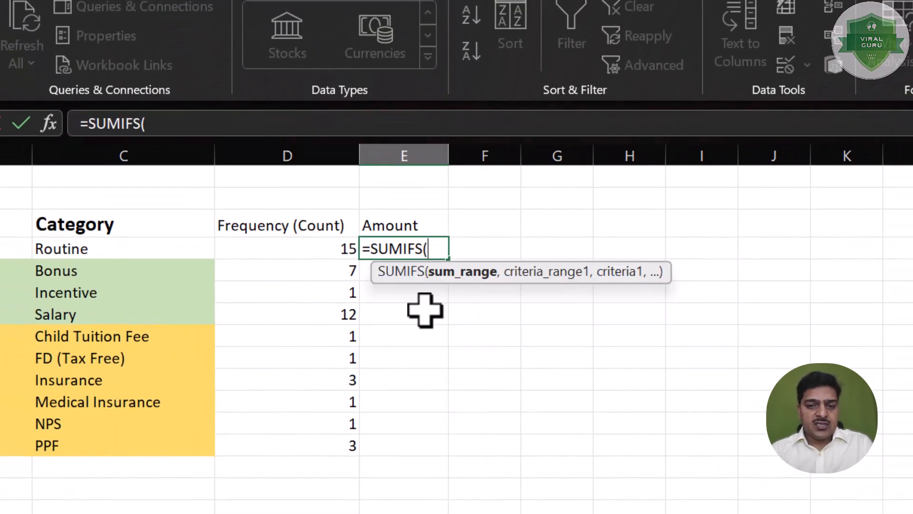
left_click(51, 125)
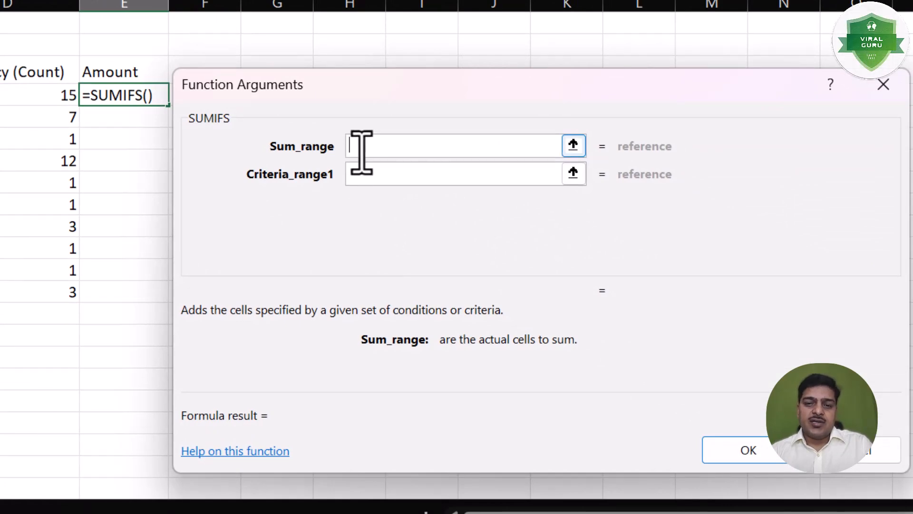
left_click_drag(364, 92, 439, 73)
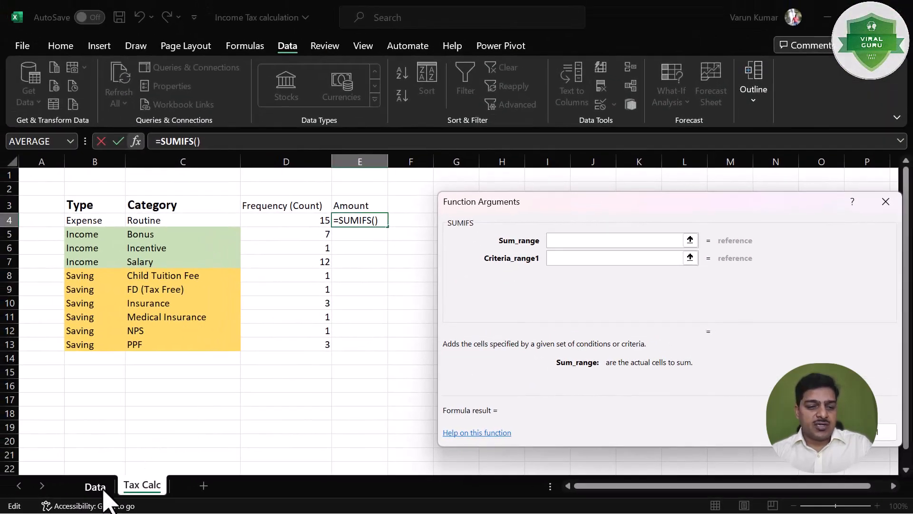
left_click(104, 490)
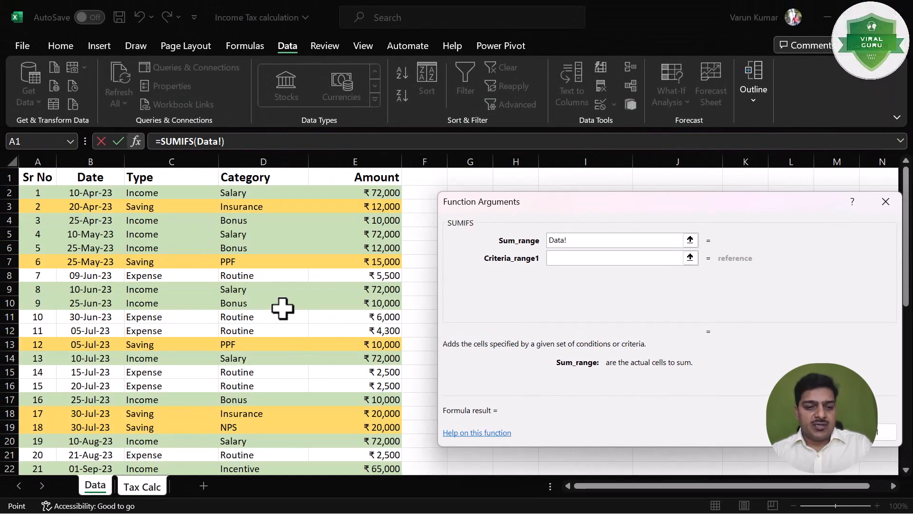
left_click(370, 157)
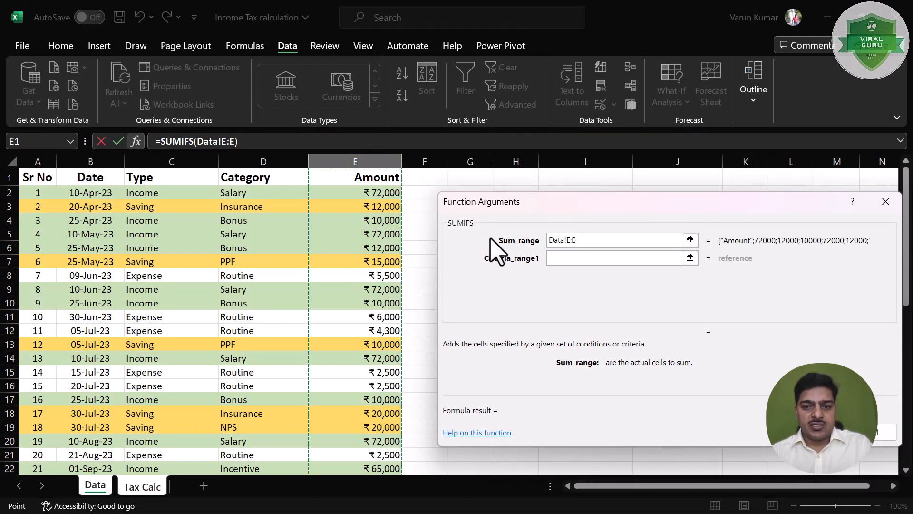
Set Data!C:C as the first criteria range of the SUMIFS formula, with B4 as its criterion
left_click(565, 258)
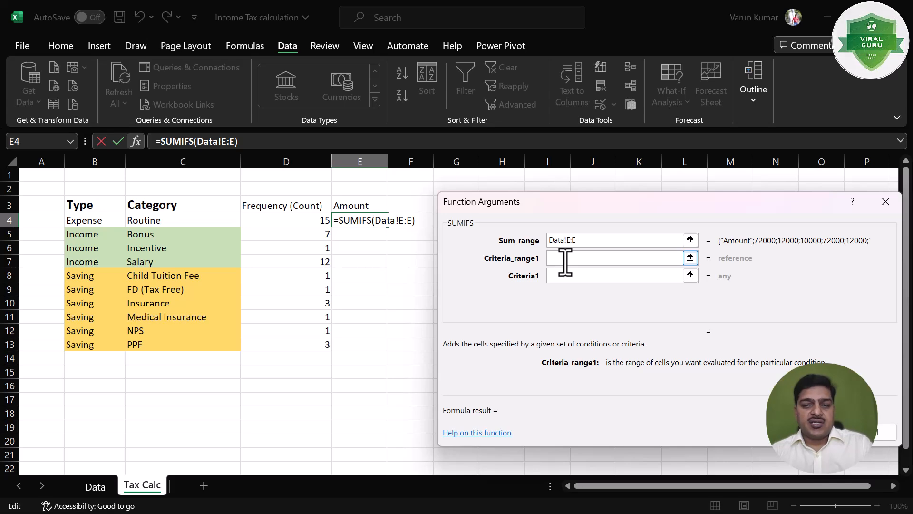
left_click(98, 493)
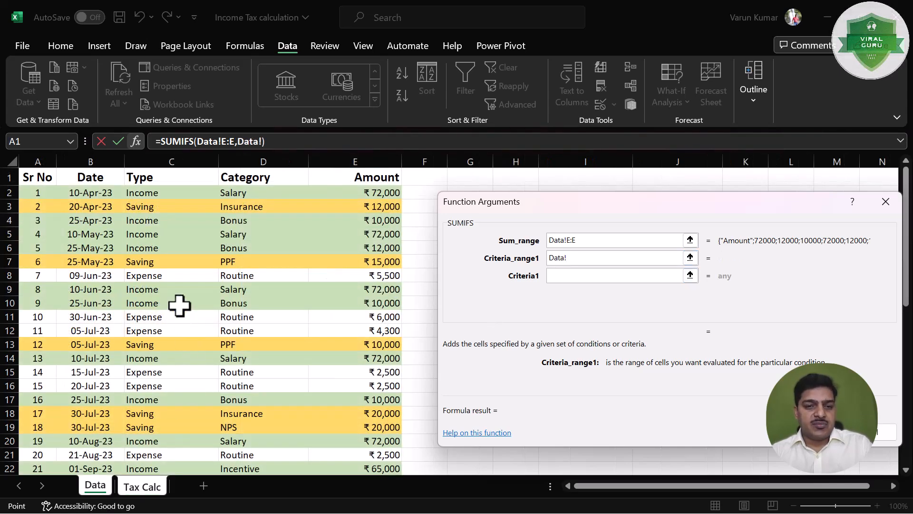
left_click(166, 151)
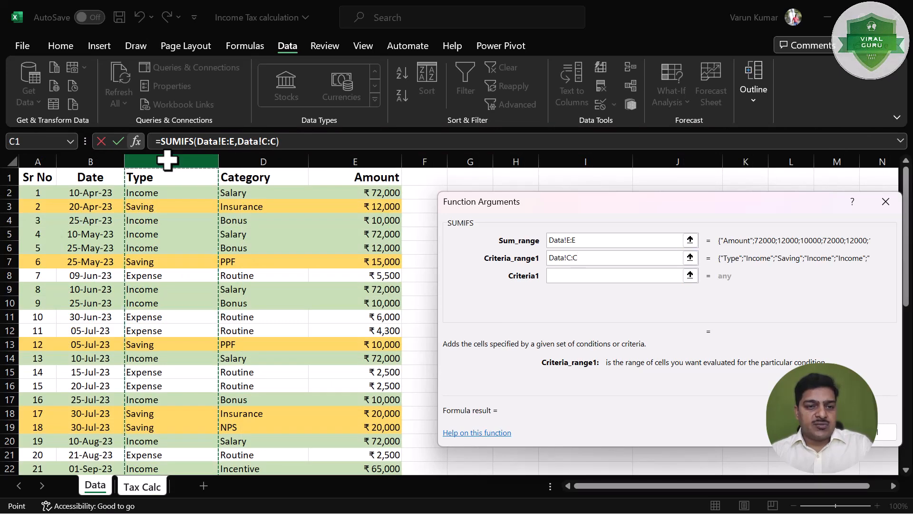
left_click(572, 276)
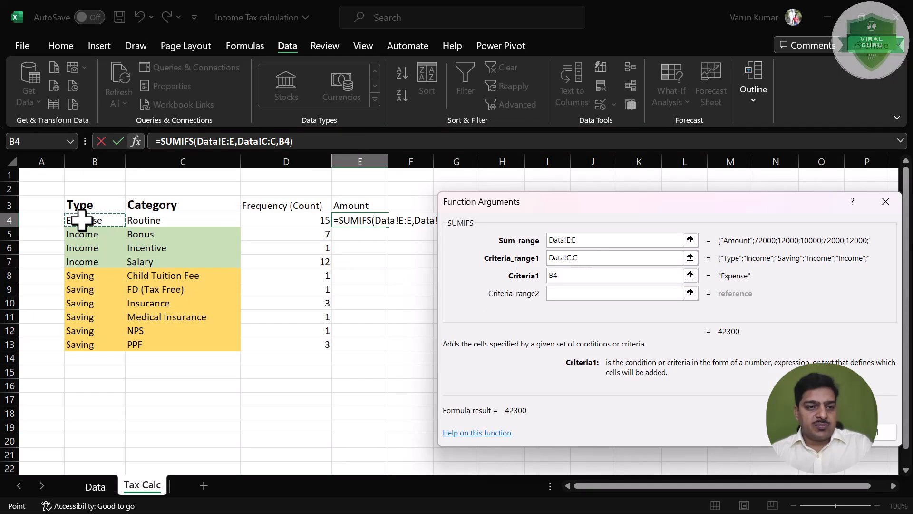
Add Data!D:D as the second criteria range of the SUMIFS formula, with C4 as its criterion
left_click(605, 295)
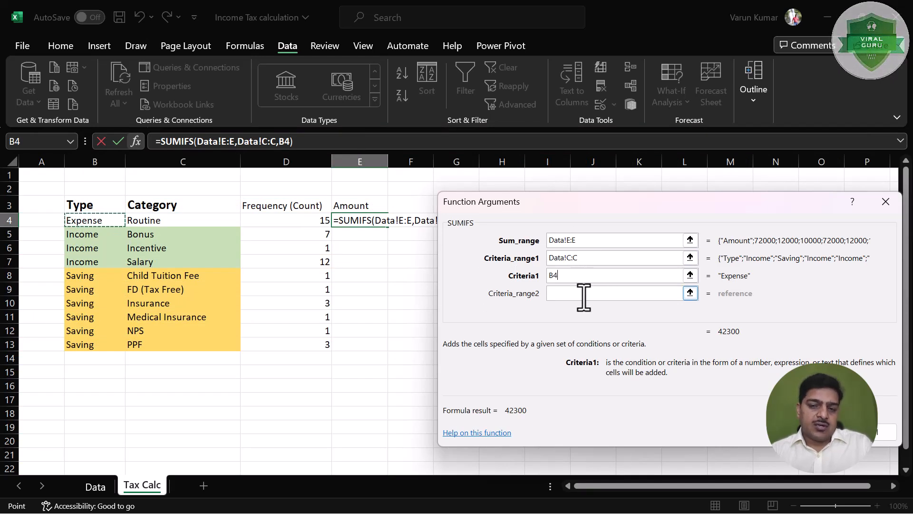
left_click(583, 293)
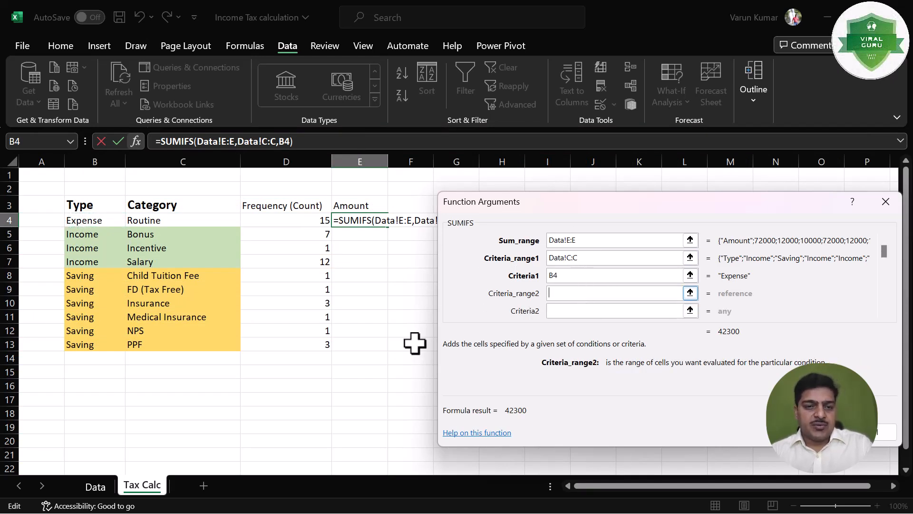
left_click(98, 486)
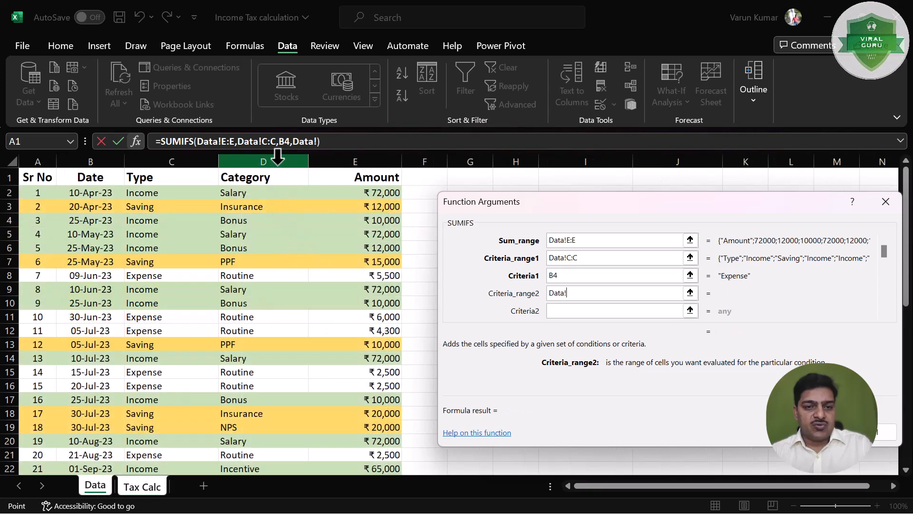
left_click(278, 163)
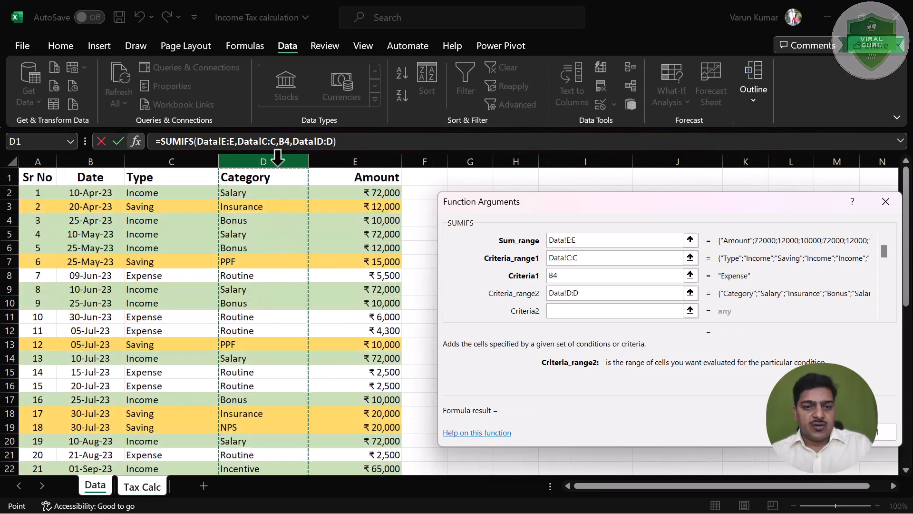
left_click(567, 314)
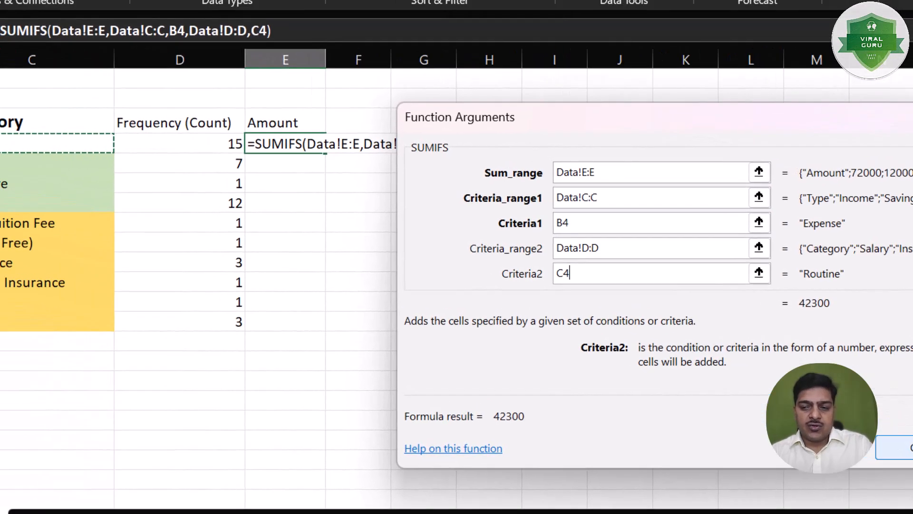
Confirm the SUMIFS formula in E4 and fill it down through E13
left_click(738, 403)
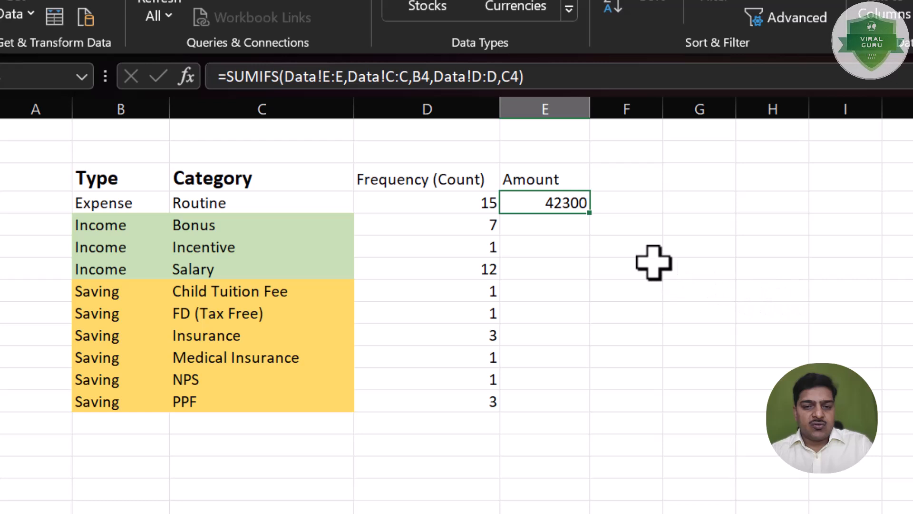
left_click_drag(138, 203, 309, 204)
left_click(478, 206)
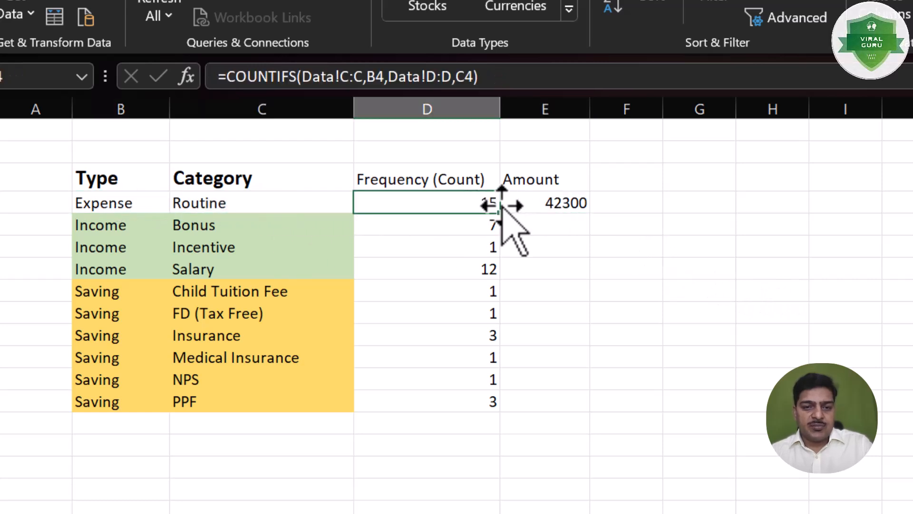
left_click(566, 205)
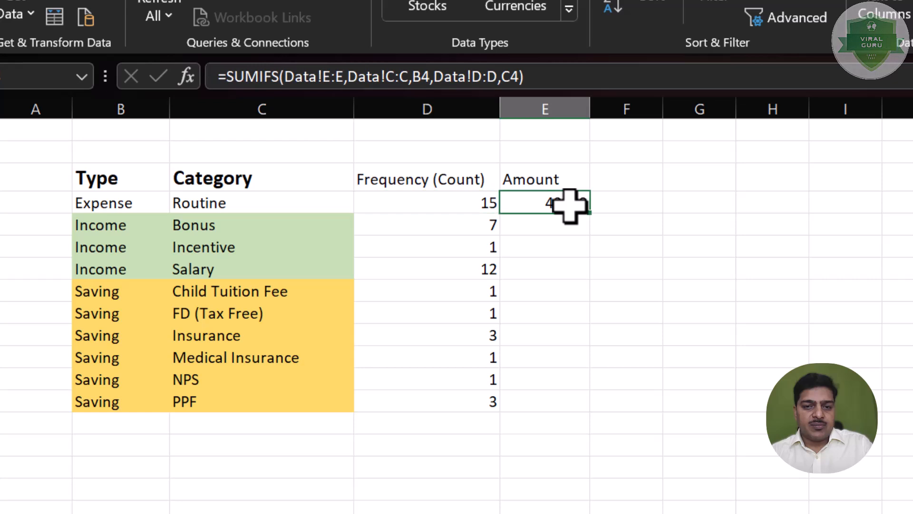
double_click(596, 218)
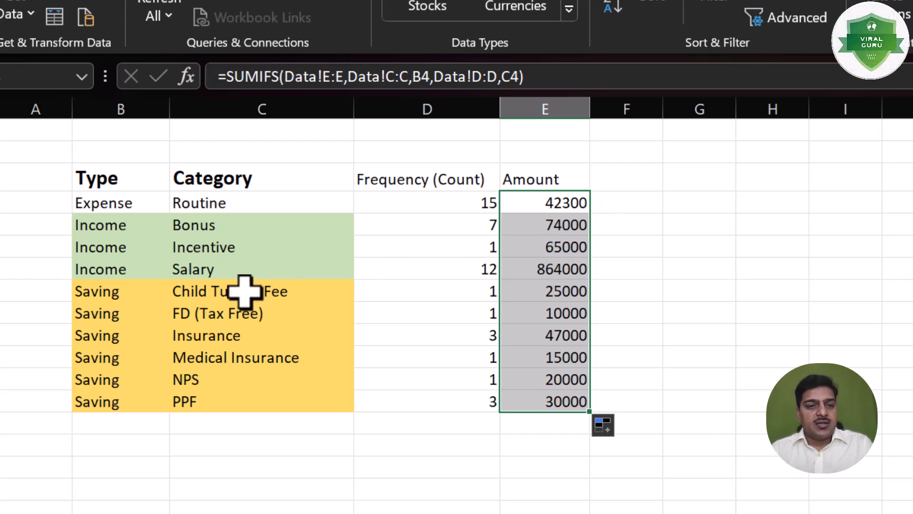
Check the Income Salary row's count and inspect the references of its SUMIFS formula in E7, leaving it unedited
left_click(162, 268)
left_click_drag(162, 268, 312, 269)
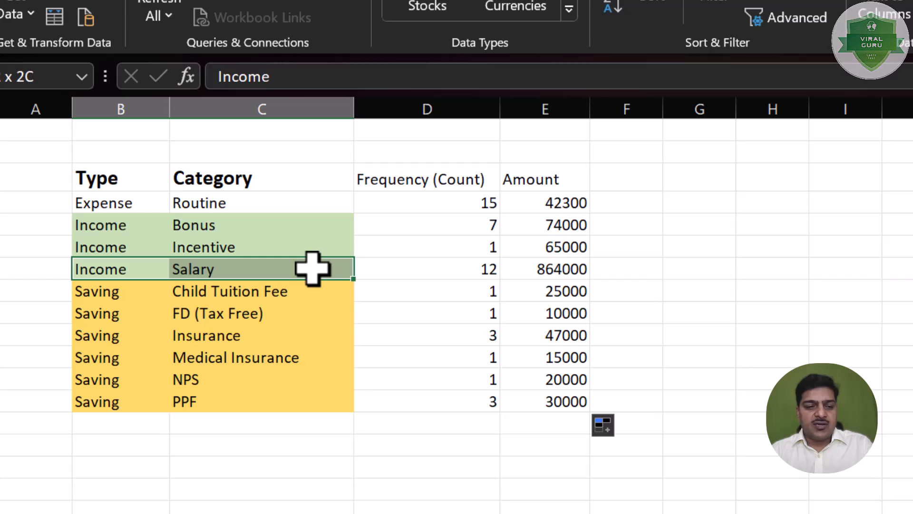
left_click(465, 268)
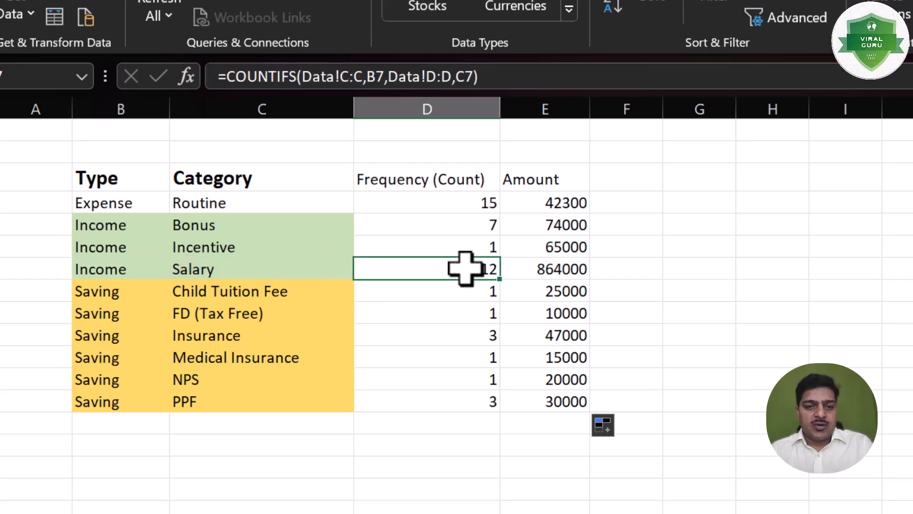
double_click(540, 268)
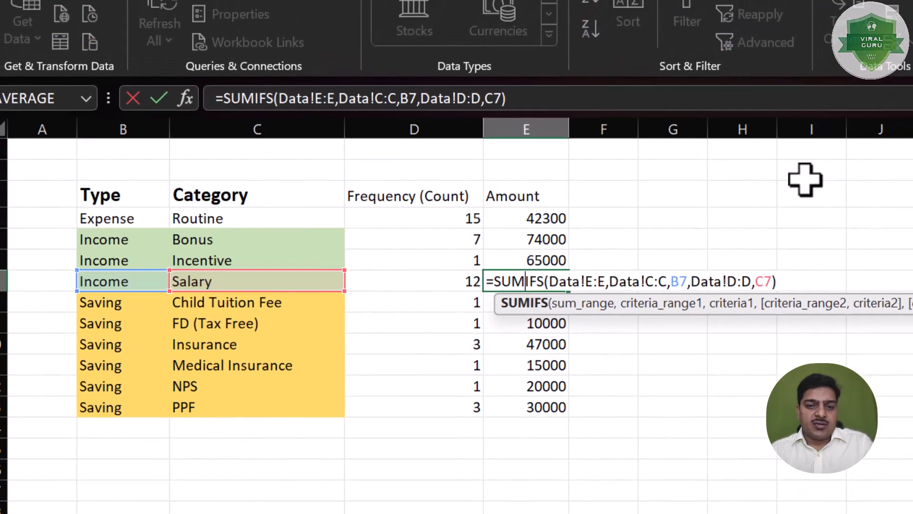
key("Escape")
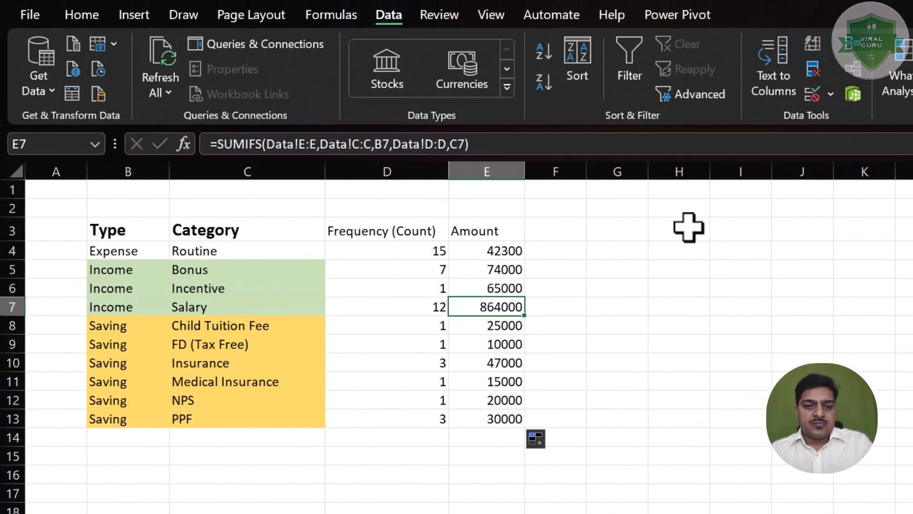
Format the amounts in E4:E13 as Currency without decimal places and widen column E to fit them
left_click_drag(494, 257, 504, 416)
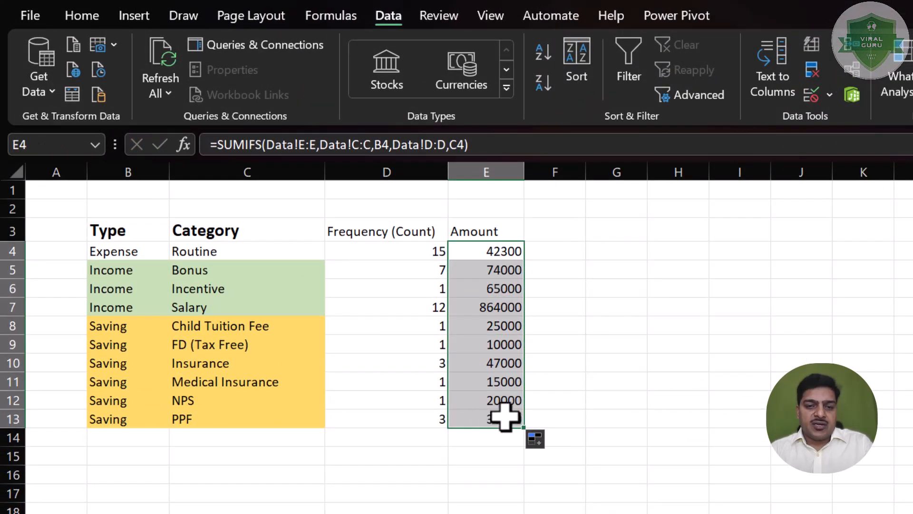
left_click(90, 17)
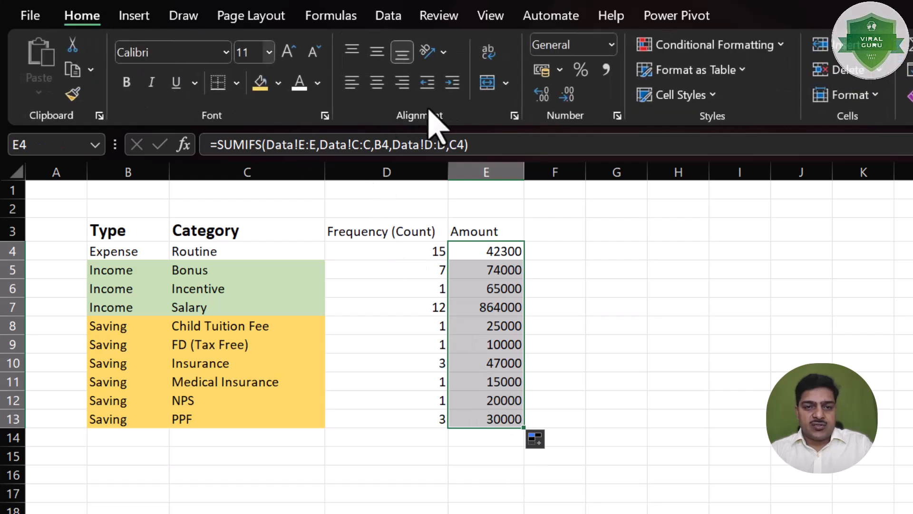
left_click(612, 45)
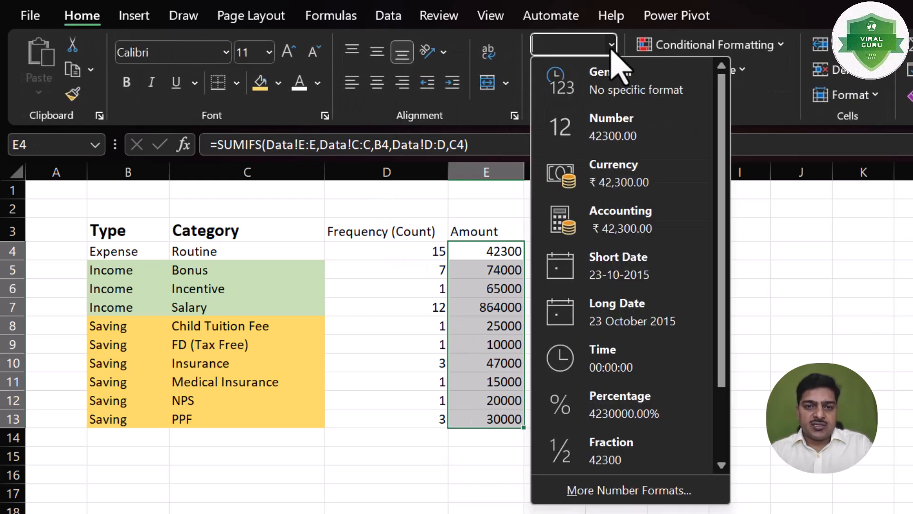
left_click(623, 178)
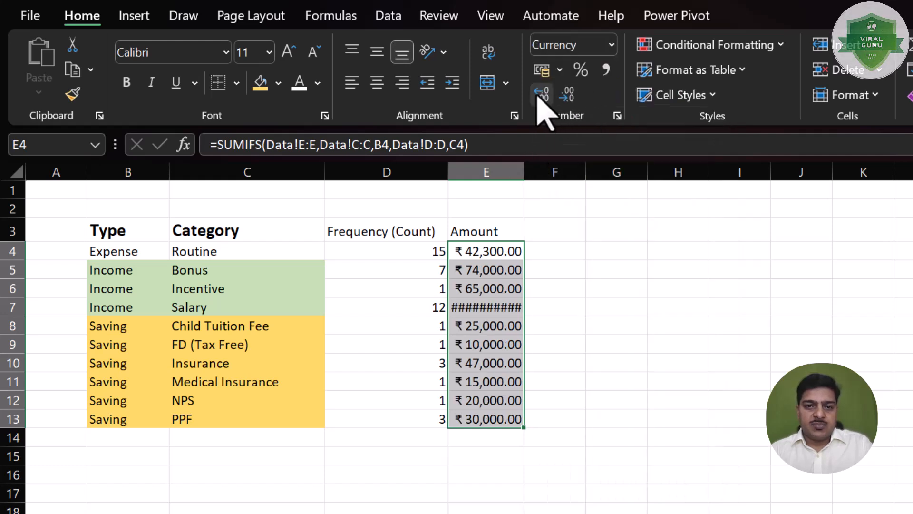
left_click_drag(525, 172, 553, 173)
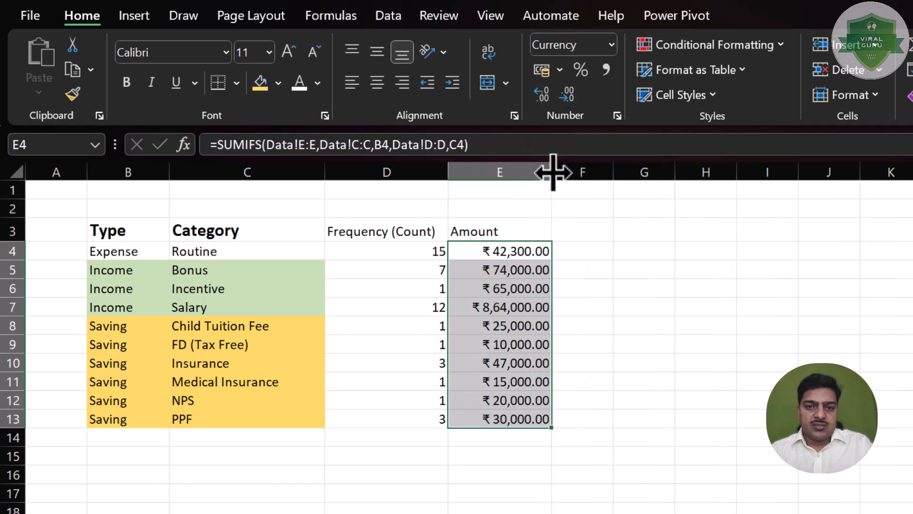
left_click(569, 98)
left_click(569, 98)
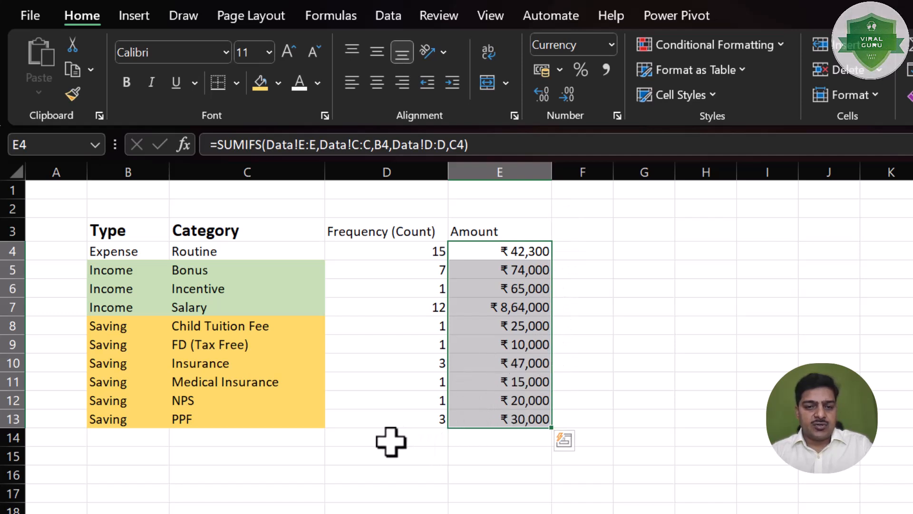
Review the Expense row, the Income rows with their amounts, and the Saving categories with their amounts in the summary table
left_click(460, 345)
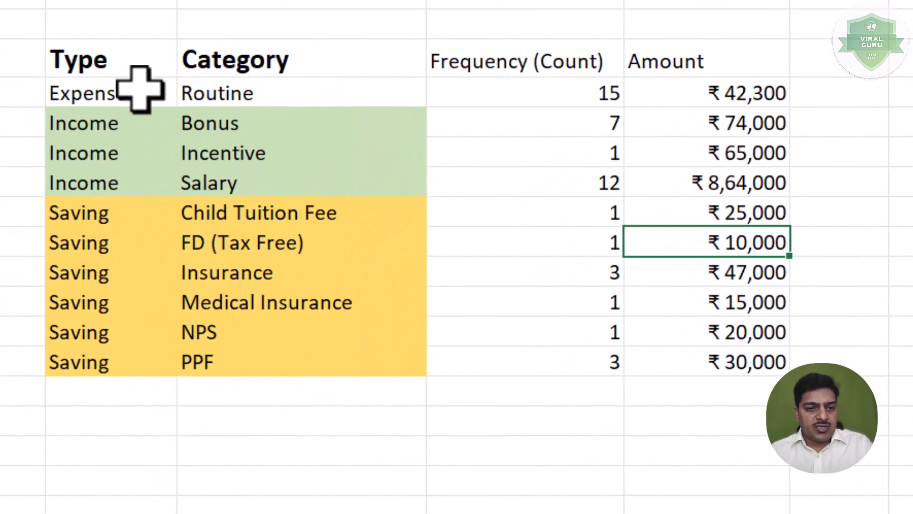
left_click_drag(145, 251, 523, 251)
left_click_drag(79, 136, 304, 185)
left_click_drag(526, 186, 762, 167)
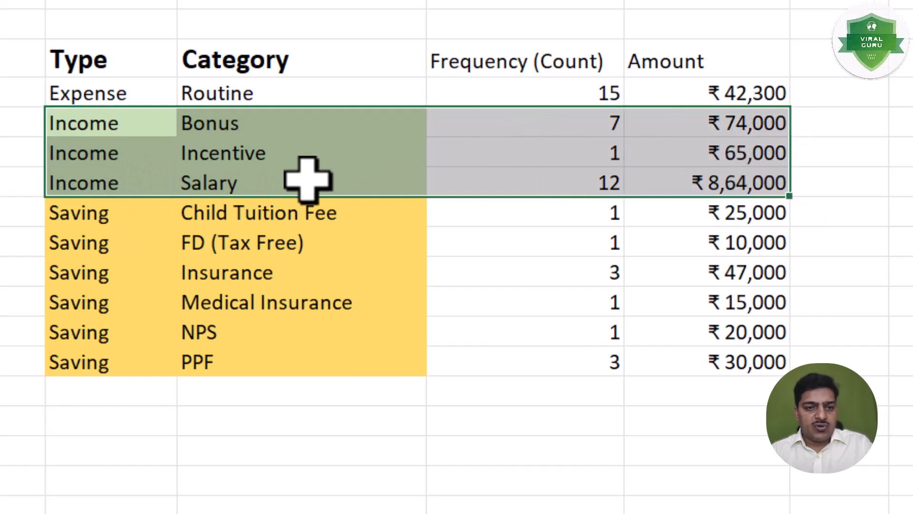
left_click_drag(768, 130, 758, 183)
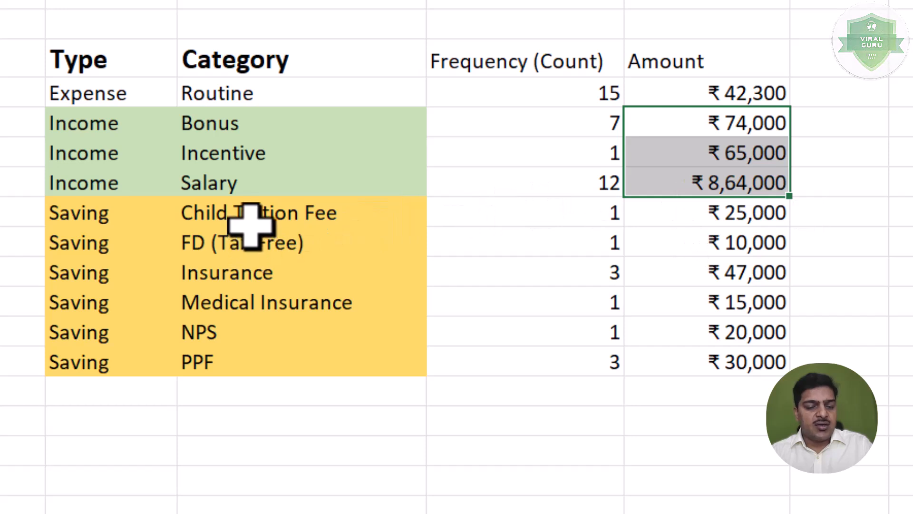
left_click_drag(252, 217, 265, 350)
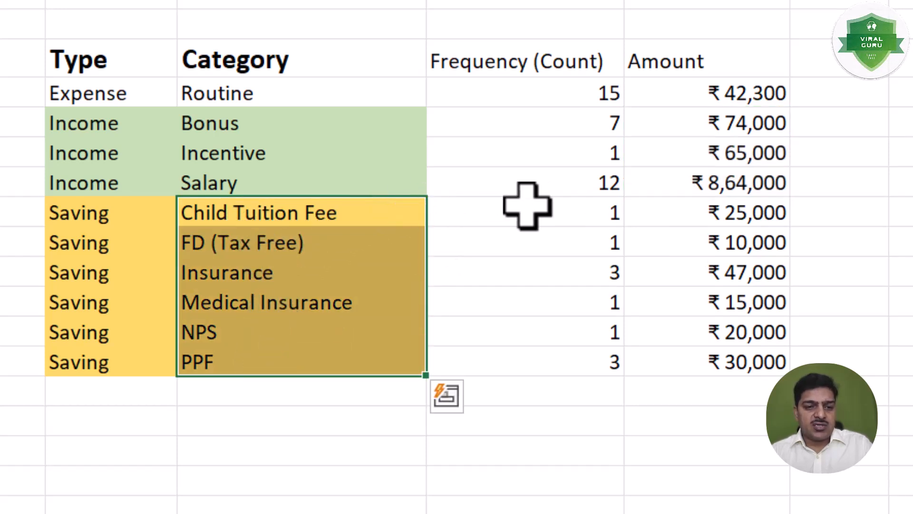
left_click_drag(731, 217, 708, 364)
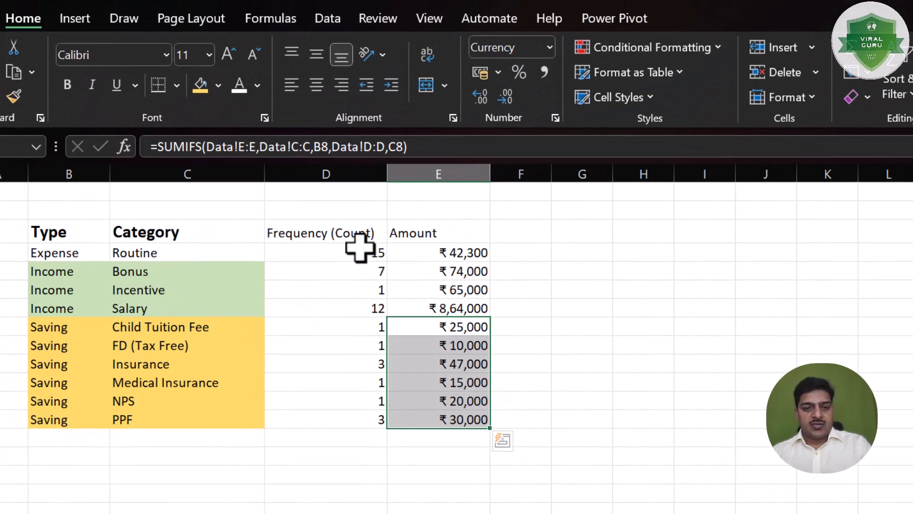
Make the Frequency (Count) and Amount headers in D3:E3 bold with font size 14
left_click_drag(341, 236, 428, 240)
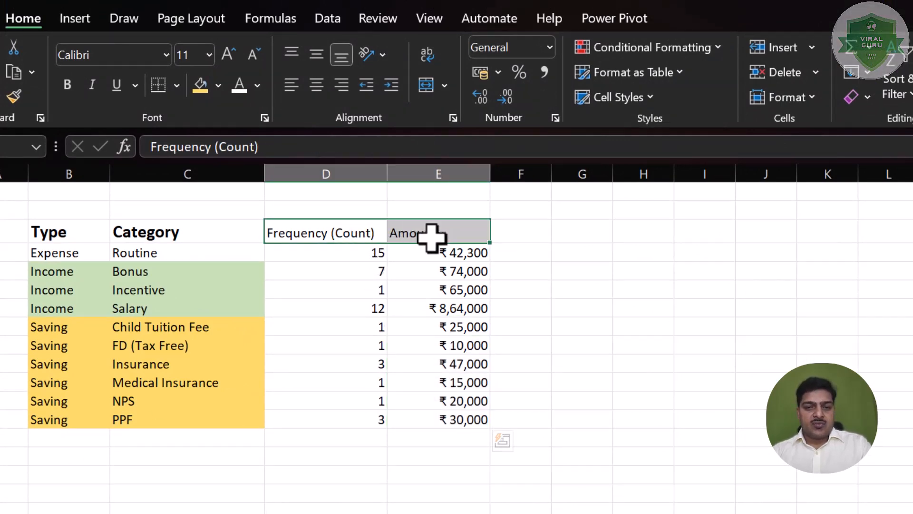
left_click(67, 86)
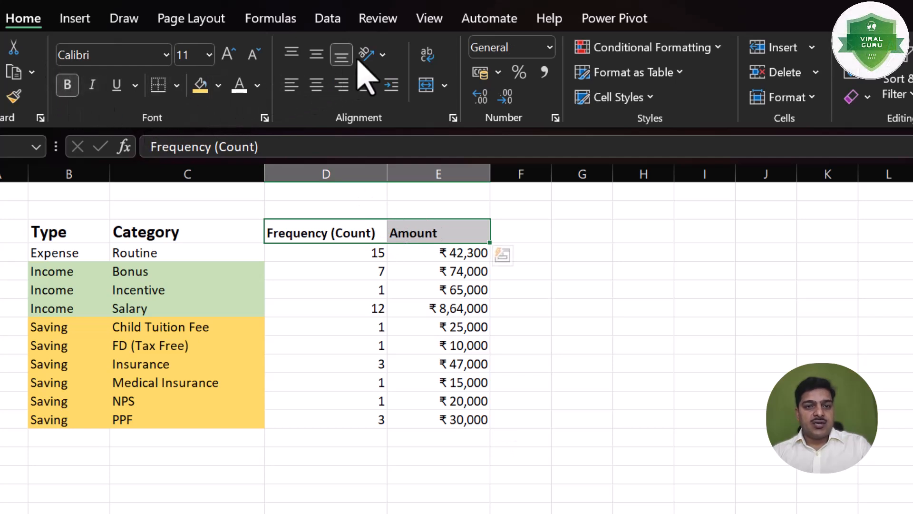
left_click(233, 59)
left_click(233, 59)
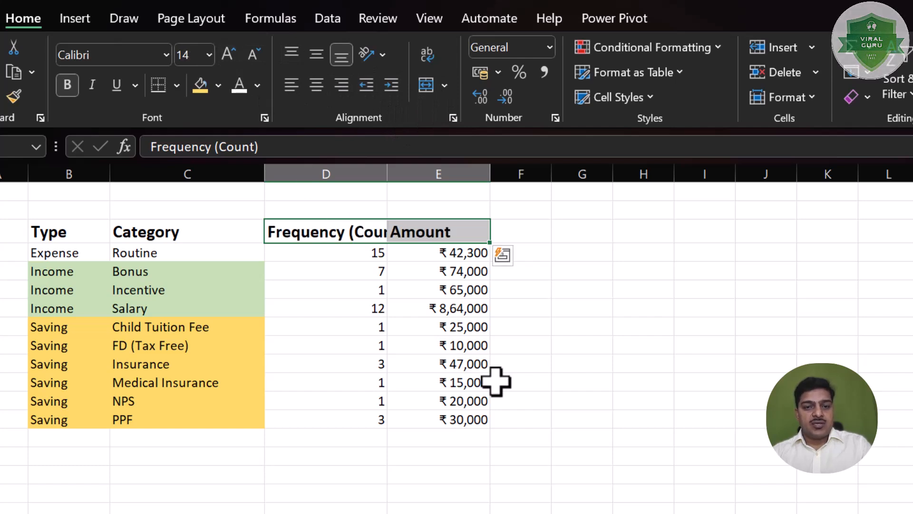
Widen column D to fit its enlarged header and make column E wider as well
left_click(402, 311)
left_click_drag(383, 174, 412, 182)
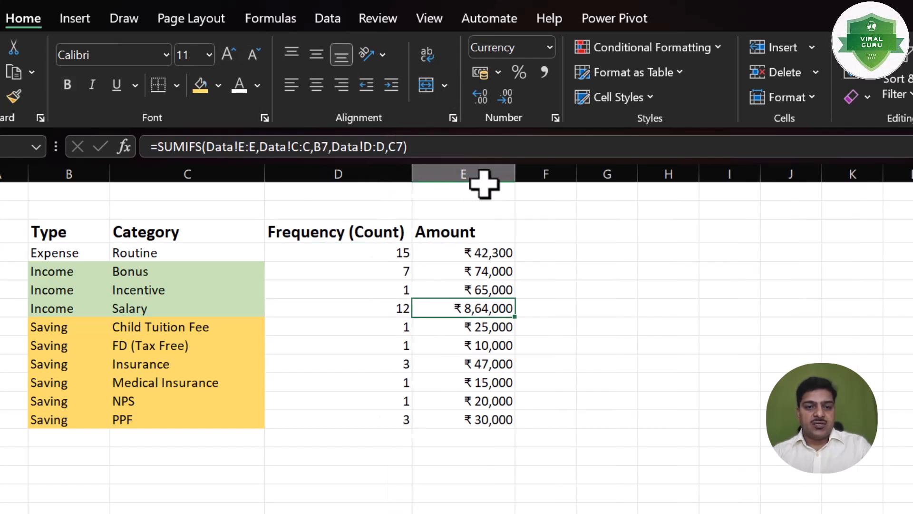
left_click_drag(515, 177, 542, 181)
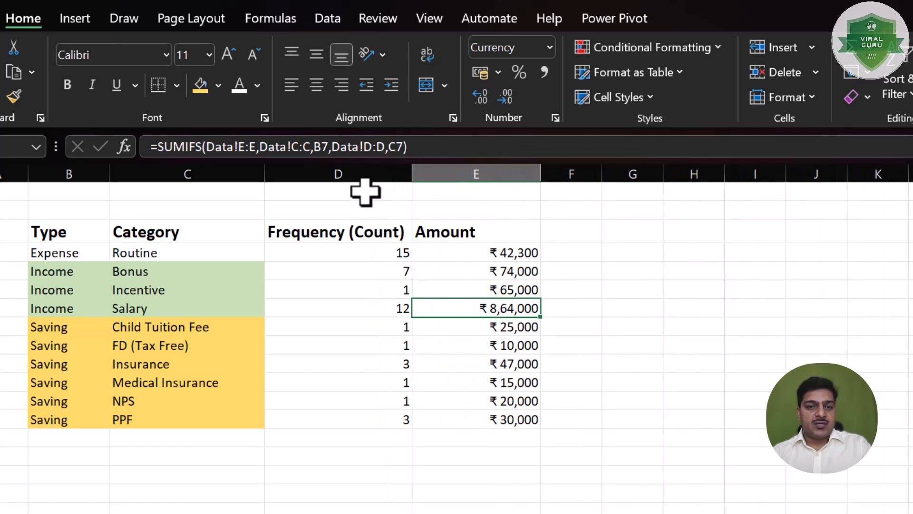
Center the contents of the Frequency (Count) column D horizontally
left_click(359, 173)
left_click(316, 85)
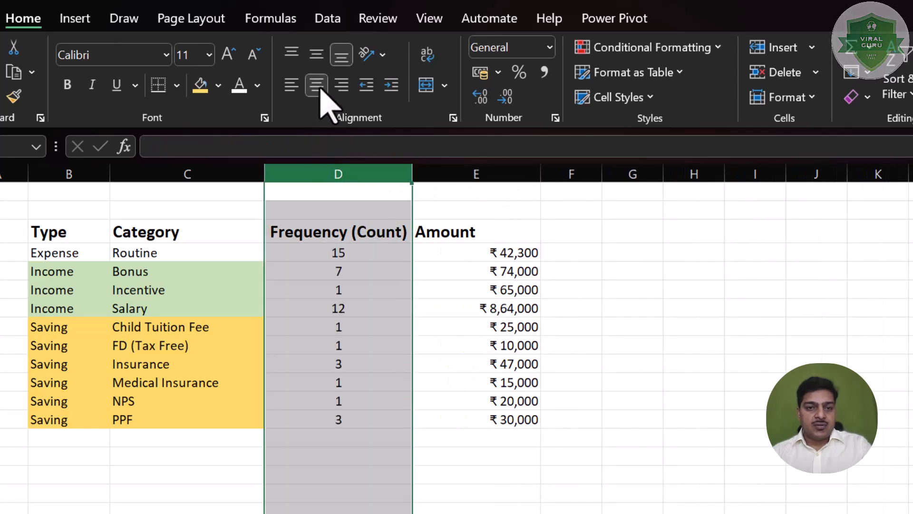
left_click(332, 422)
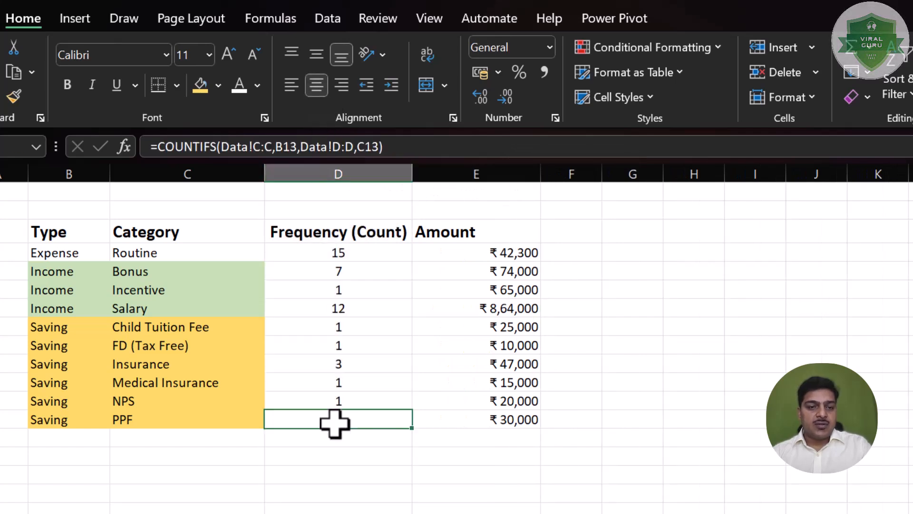
Enter the label "Total Income" in D17 below the summary table
left_click(90, 489)
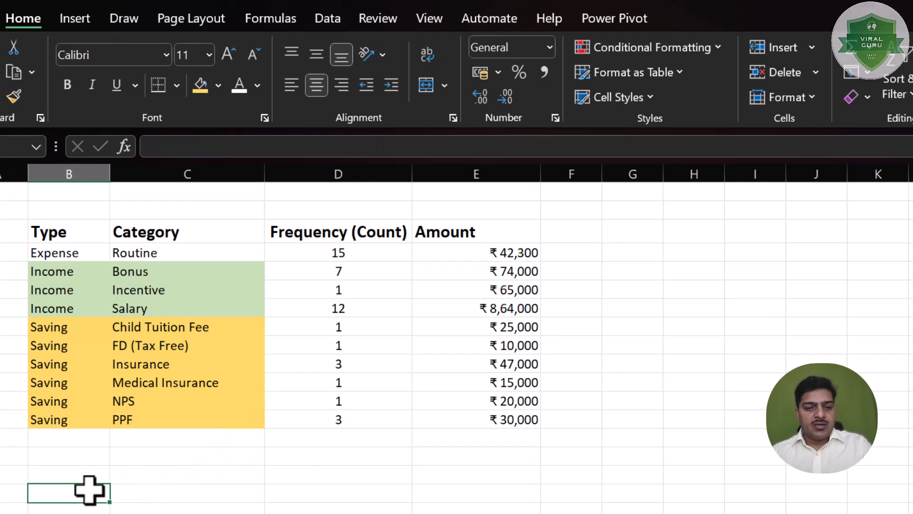
left_click(123, 491)
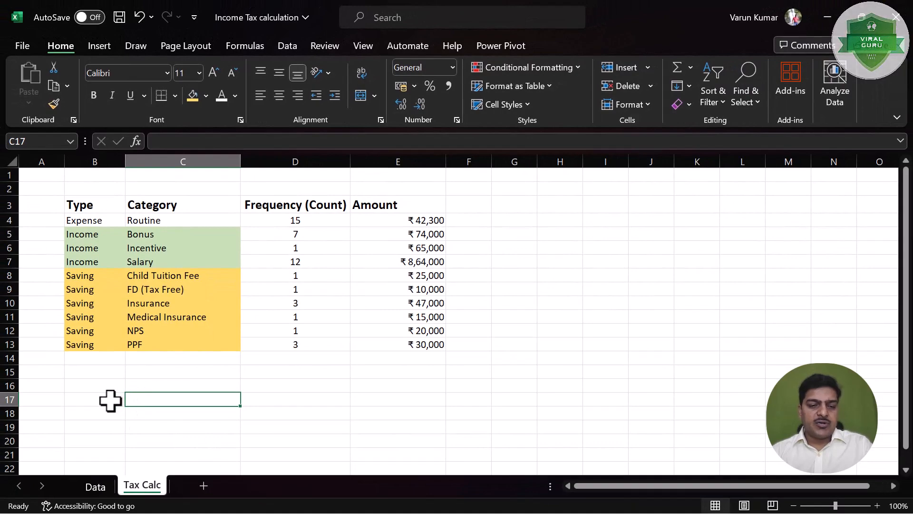
key("Right")
type("Total")
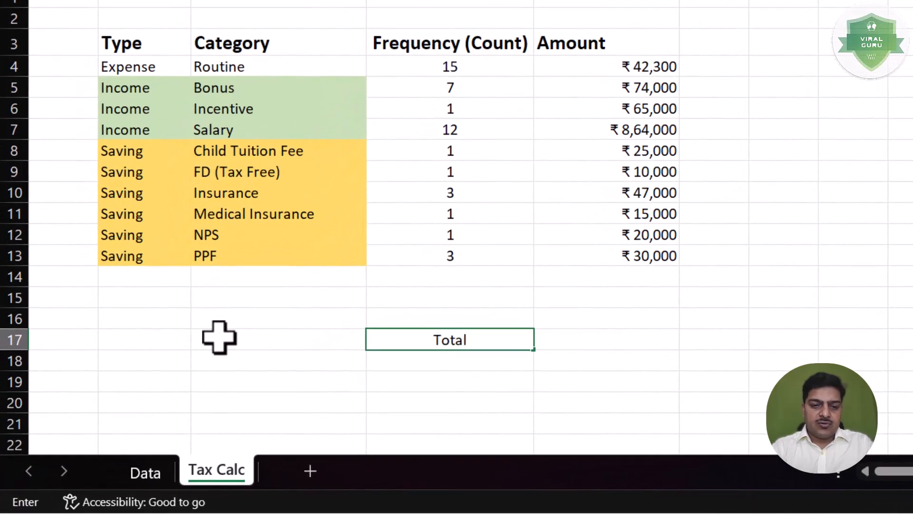
type(" Income")
key("Tab")
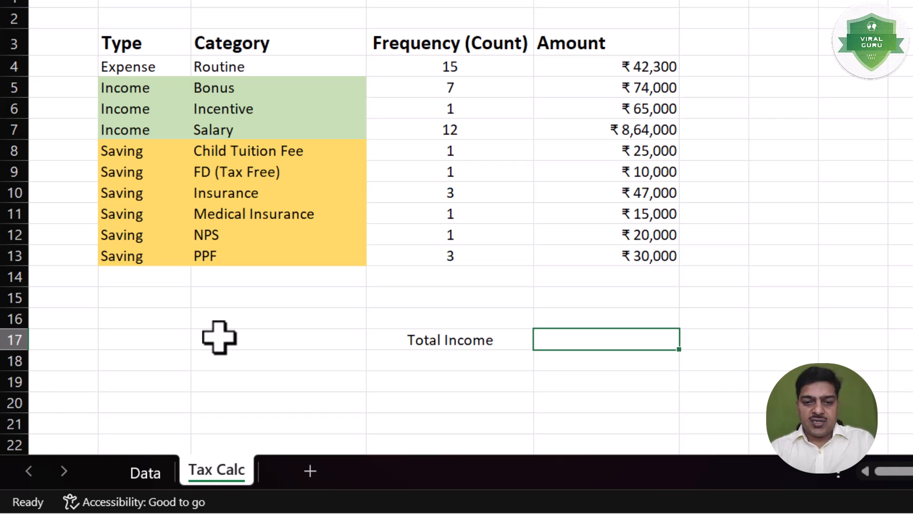
Calculate the total income in E17 with a SUM of the income amounts in E5:E7
type("=")
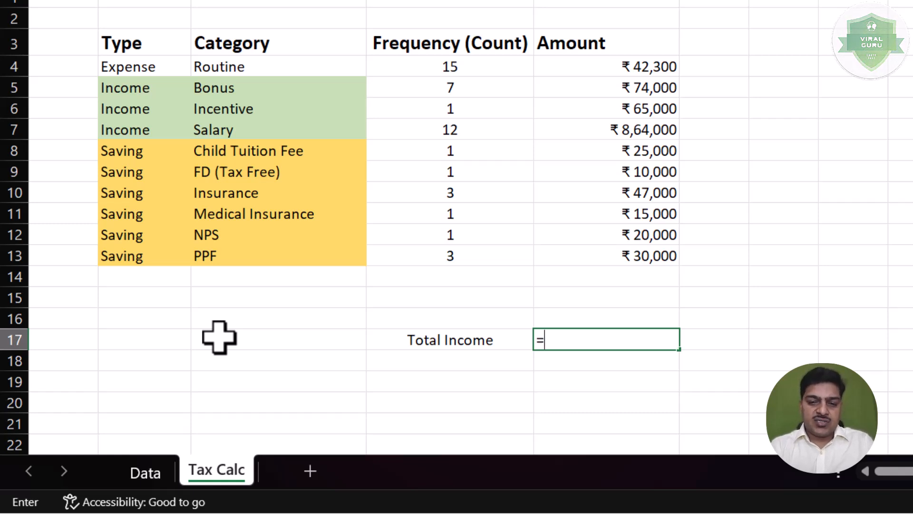
type("sum")
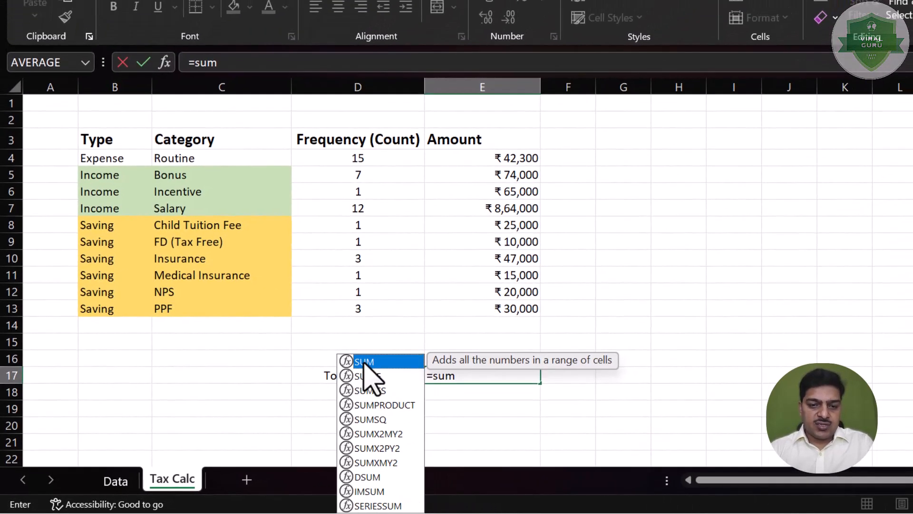
double_click(379, 357)
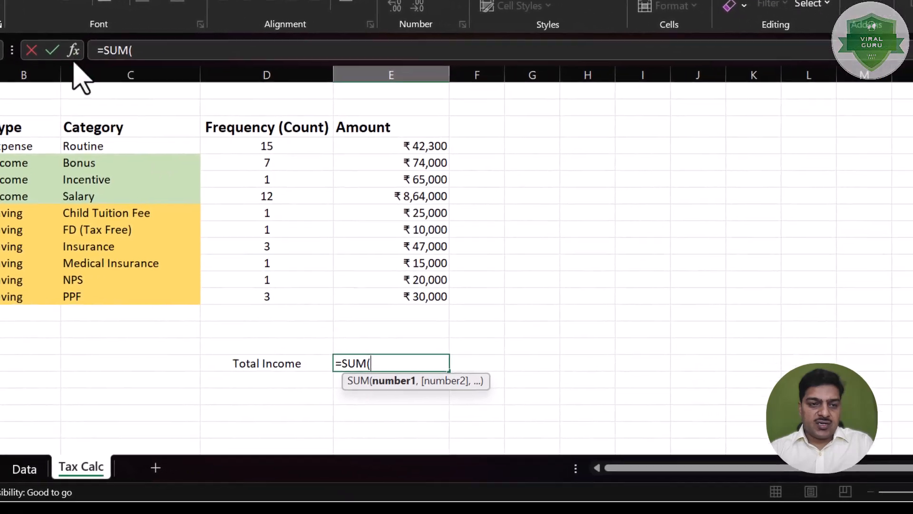
left_click(163, 65)
left_click_drag(548, 114, 624, 208)
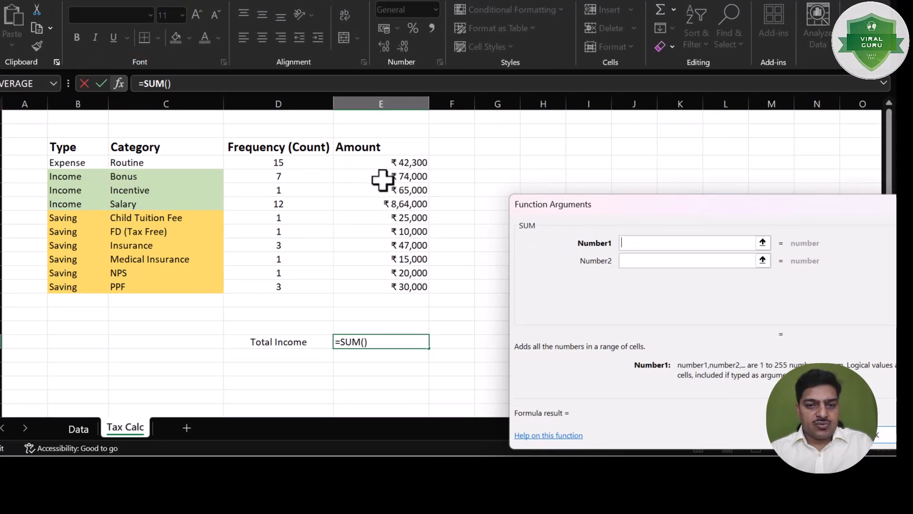
left_click_drag(391, 179, 392, 204)
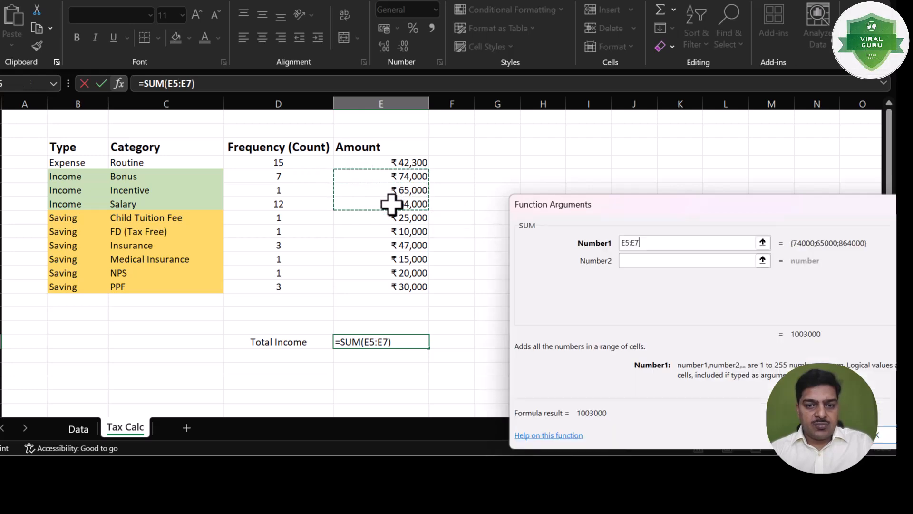
left_click_drag(594, 213, 556, 179)
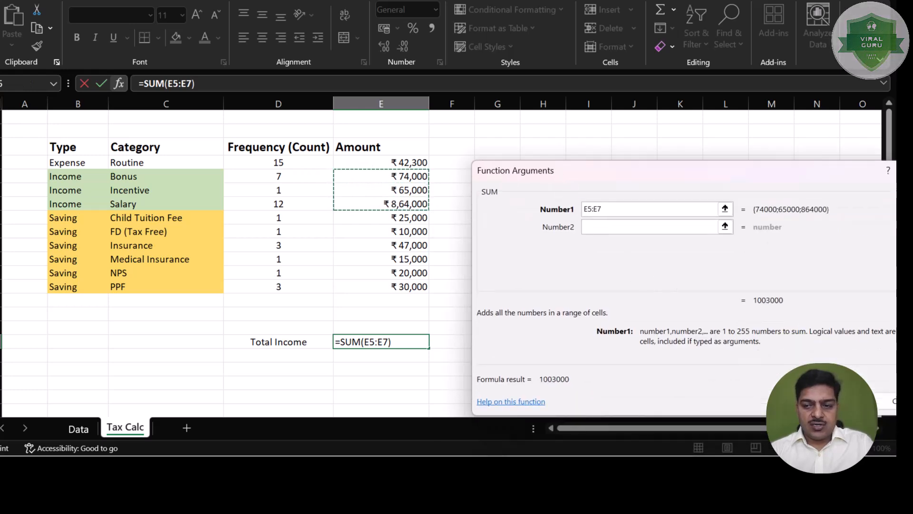
key("Return")
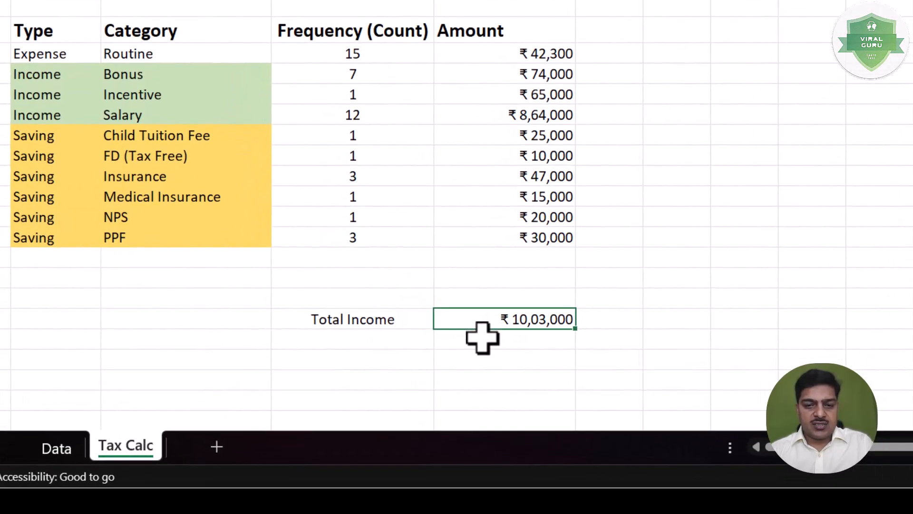
Add a "Standard Deduction" label in D18 with the amount 50000 in E18
left_click(376, 338)
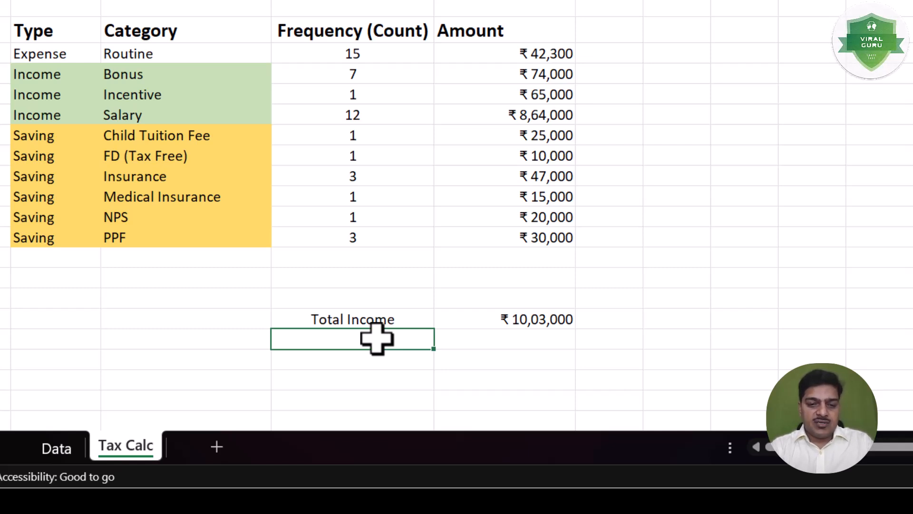
type("tandard Deduction")
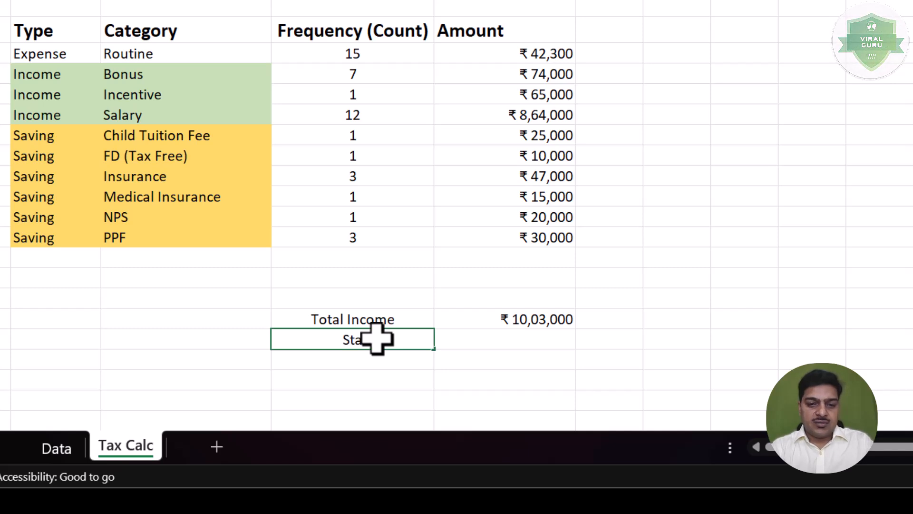
key("Tab")
type("50000")
key("Return")
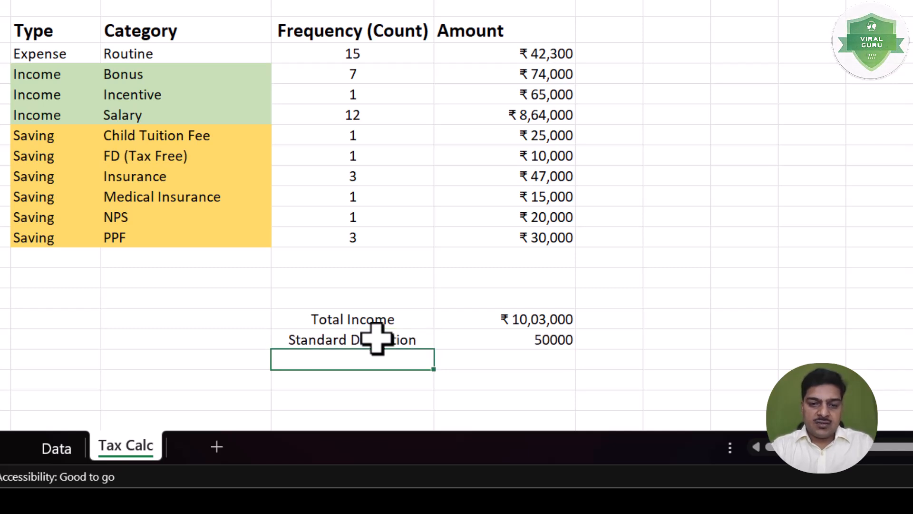
Add a "Taxable Income" label in D19 and calculate it in E19 as total income minus standard deduction (=E17-E18)
type("Taxa")
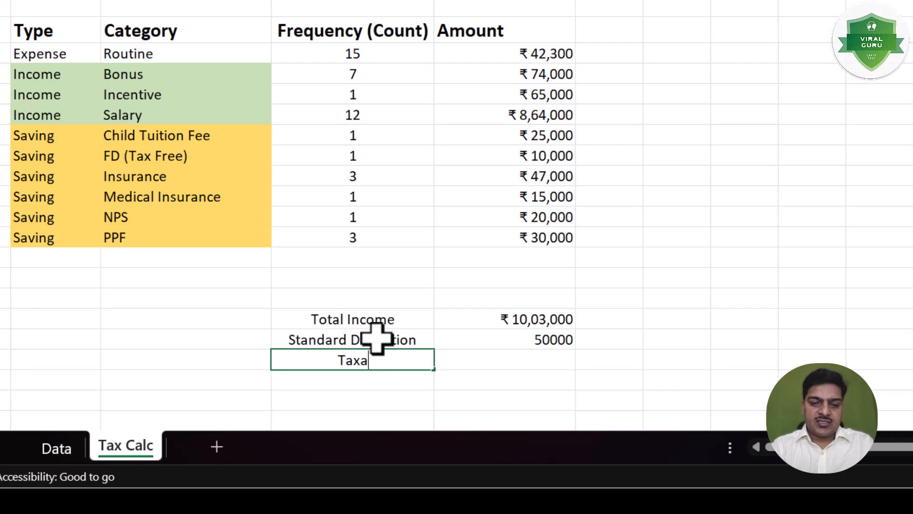
type("ble Income")
key("Tab")
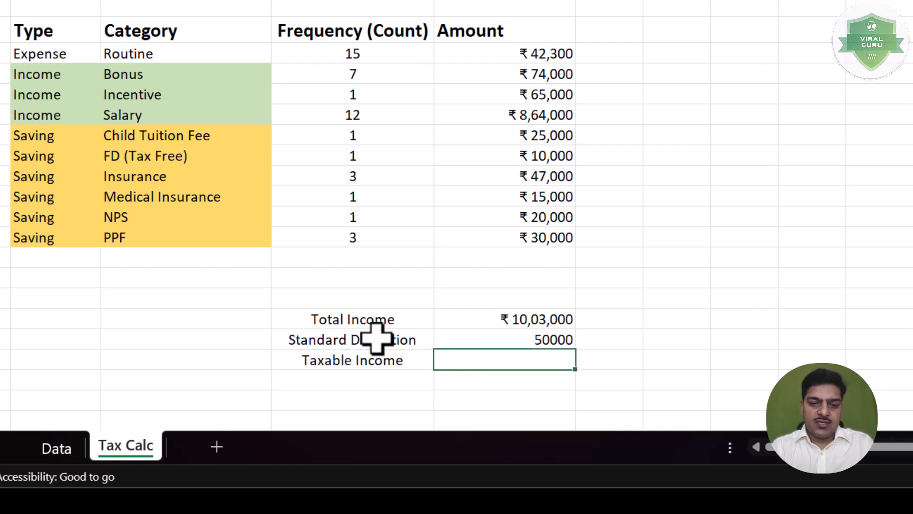
type("=")
key("Up")
key("Up")
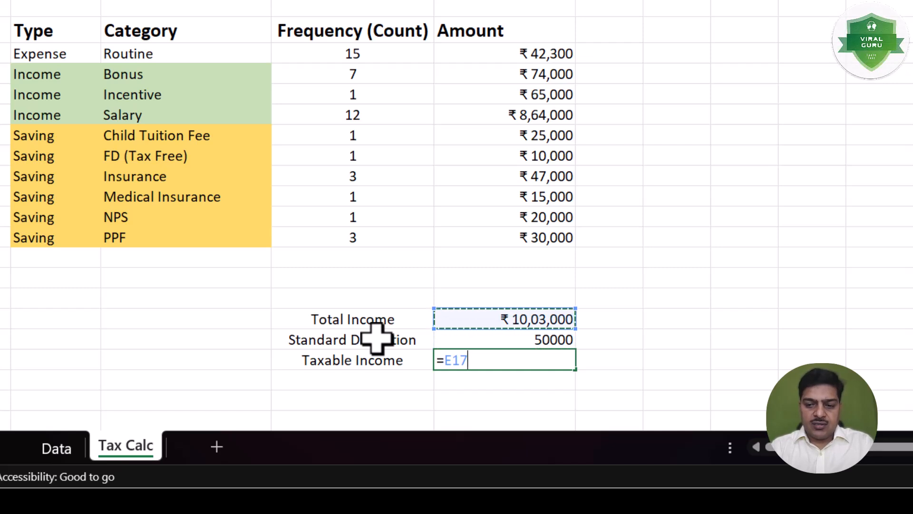
type("-")
left_click(498, 344)
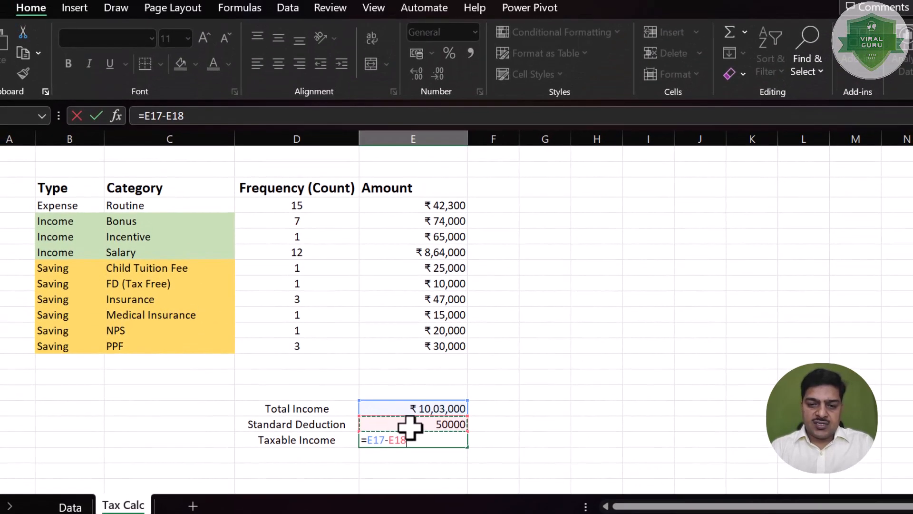
key("Return")
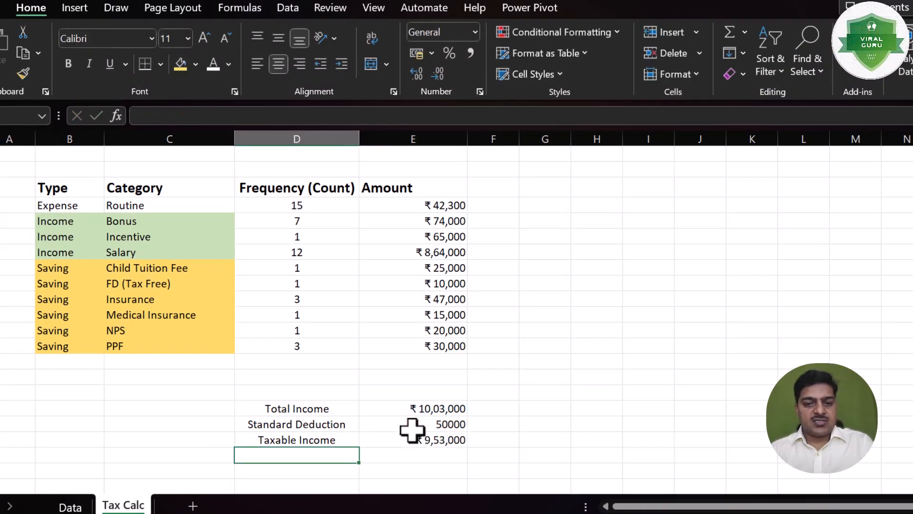
Highlight the Taxable Income row, D19:E19, with a light green fill
left_click_drag(315, 438, 395, 440)
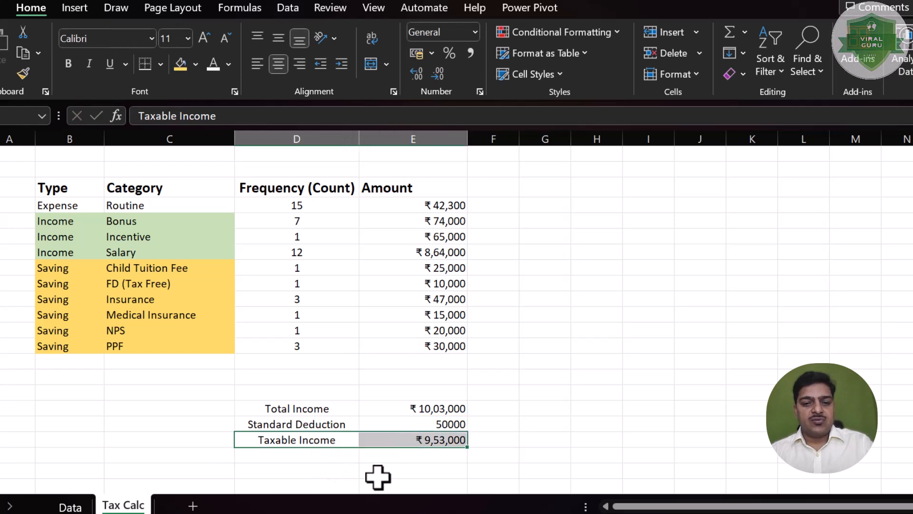
left_click(196, 64)
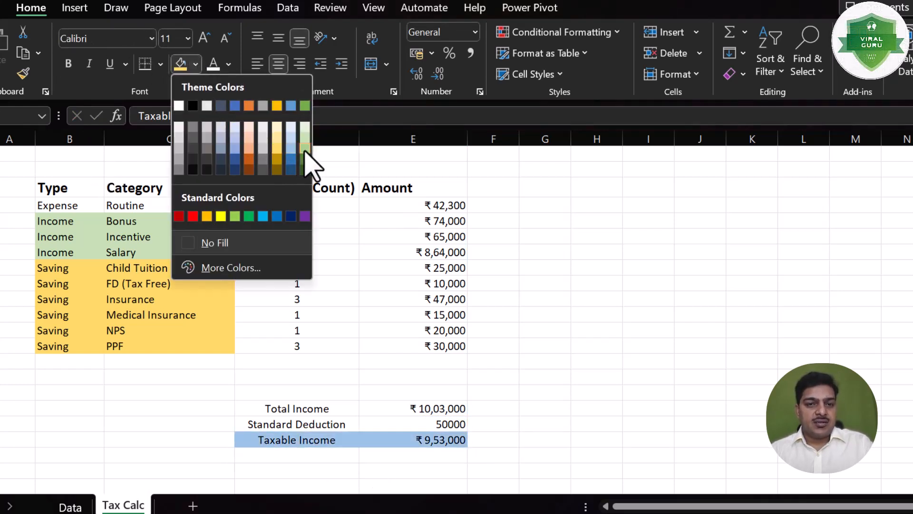
left_click(305, 151)
Paste the "Income Tax Calculator (New Regime)" title and column headings at B23, with the income slab labels and Total in B25:B31
scroll(326, 336, "down", 1)
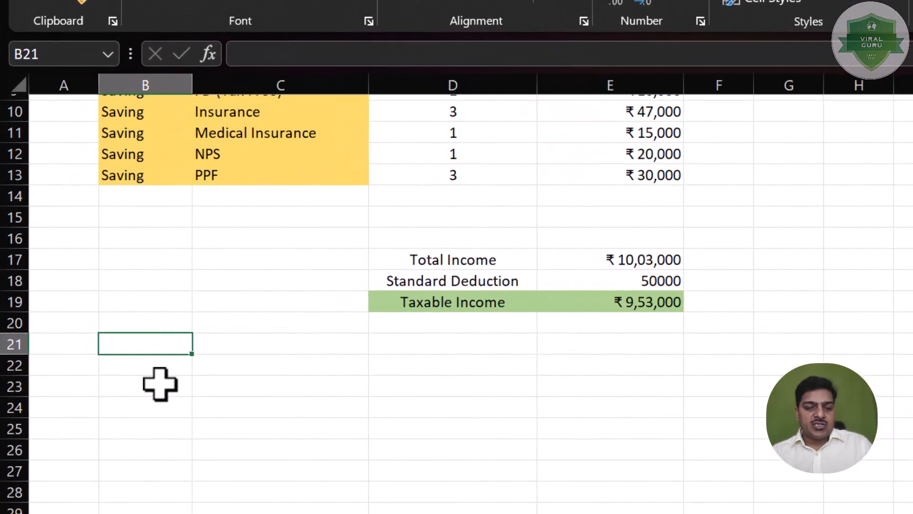
left_click(160, 382)
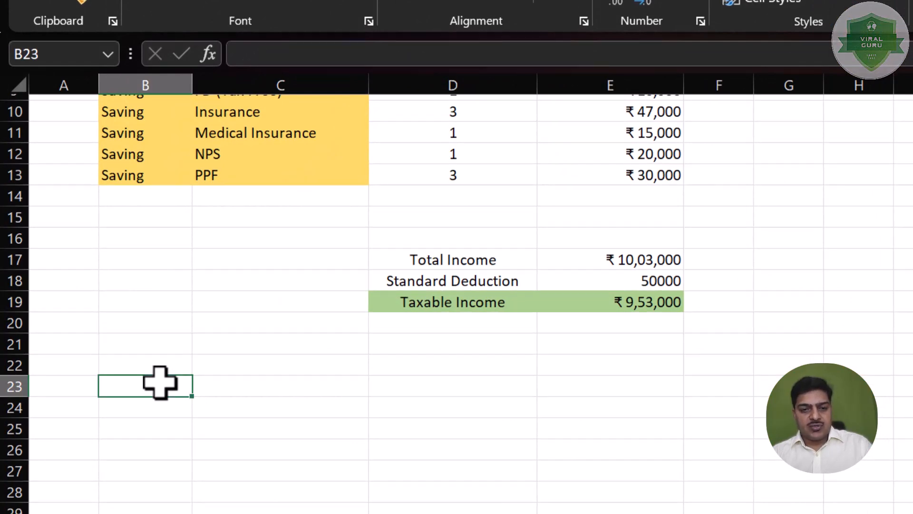
type("Income Tax Calculator (New Regime) Income Slabs\tIncome Falling in the slab\tTax Rate\tTax")
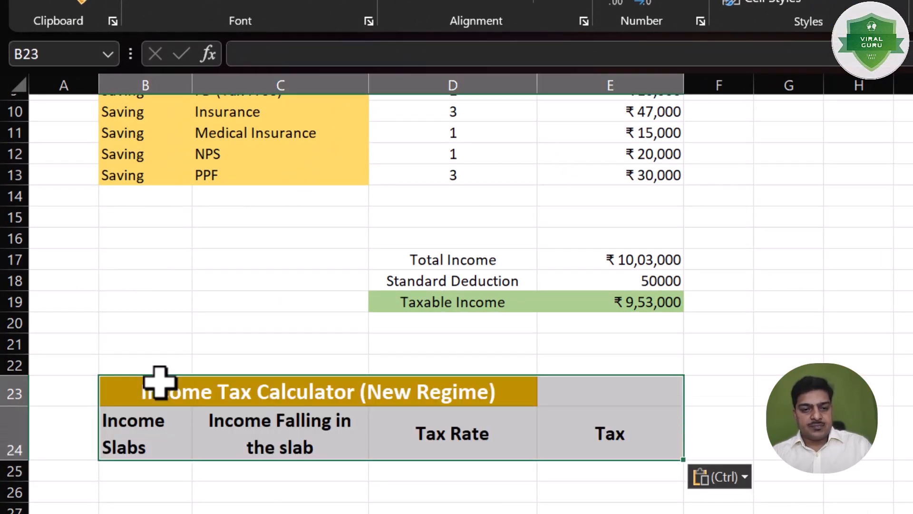
left_click(351, 457)
left_click(159, 470)
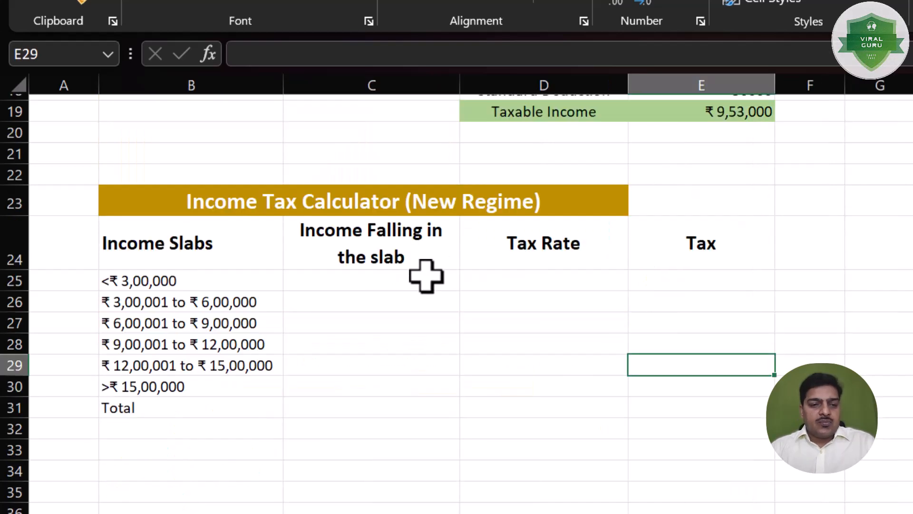
Enter 300000 as the income falling in each of the first three slabs, C25:C27
left_click(424, 278)
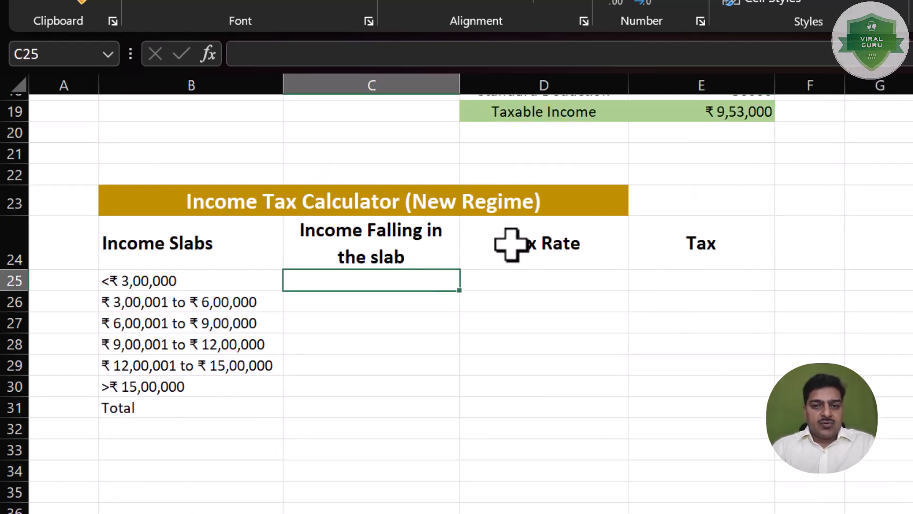
scroll(499, 251, "up", 1)
left_click(737, 178)
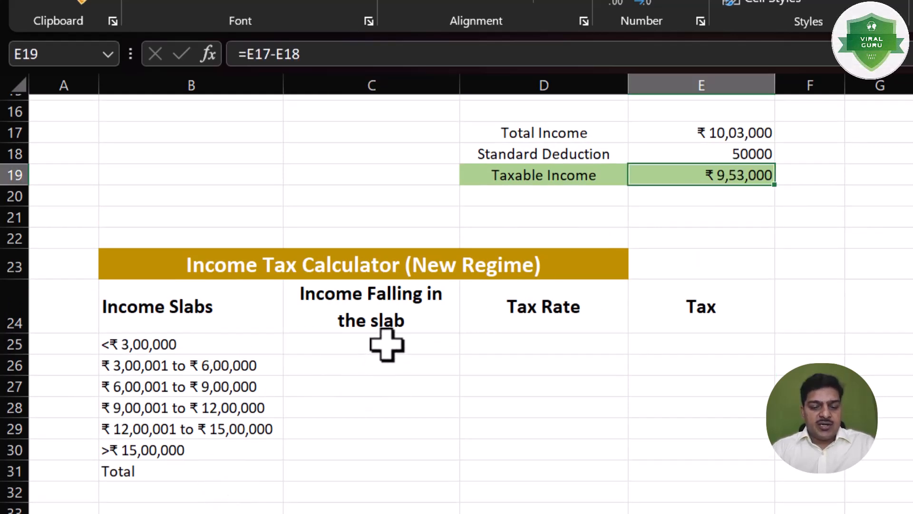
left_click(358, 471)
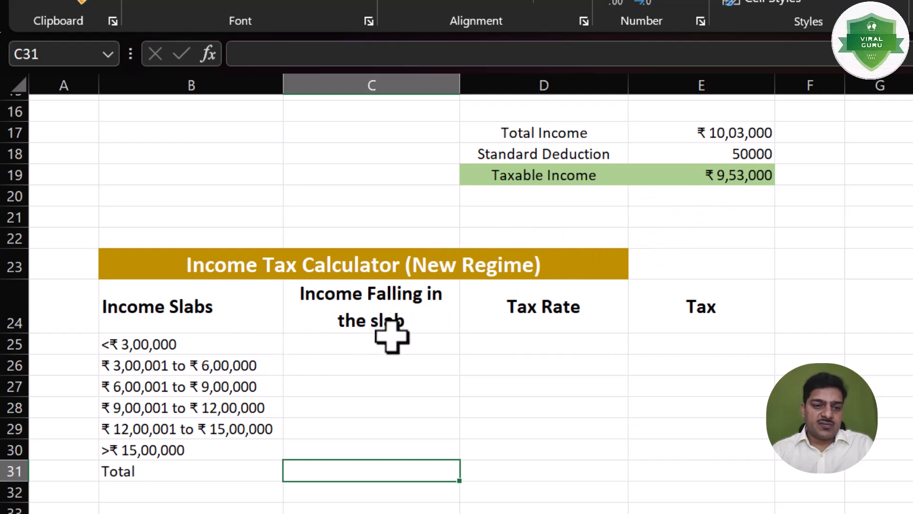
left_click(364, 343)
type("300000")
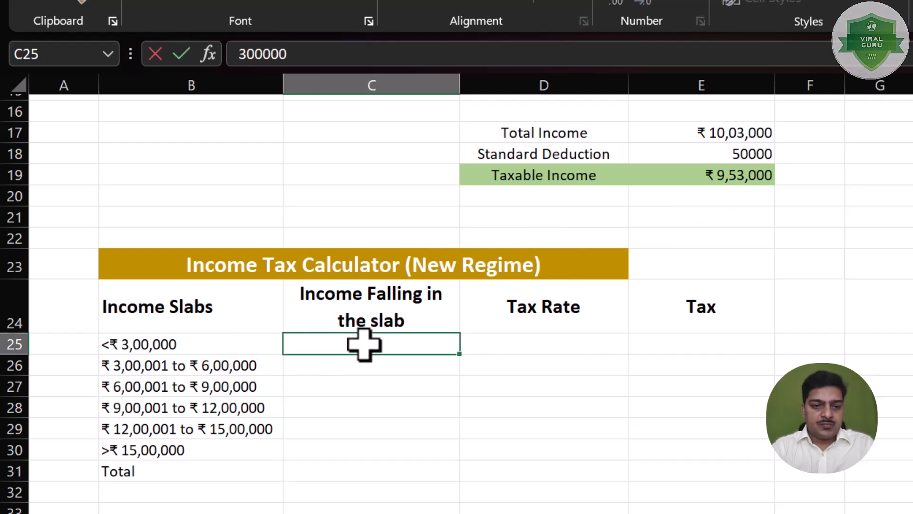
key("Return")
left_click(363, 343)
key("Down")
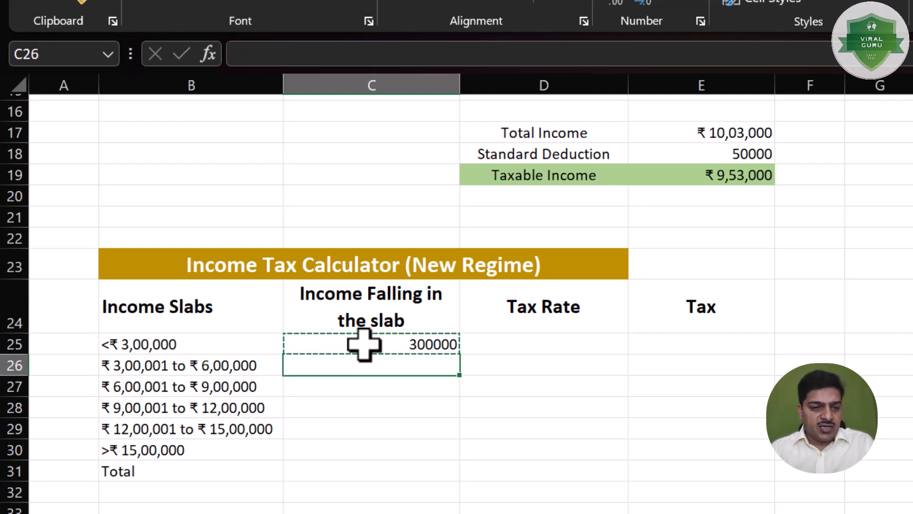
type("300000")
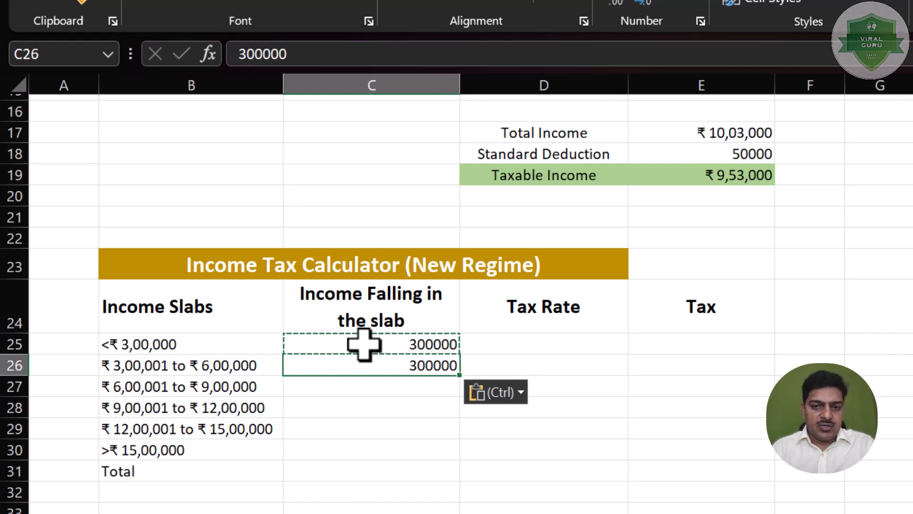
key("Down")
type("300000")
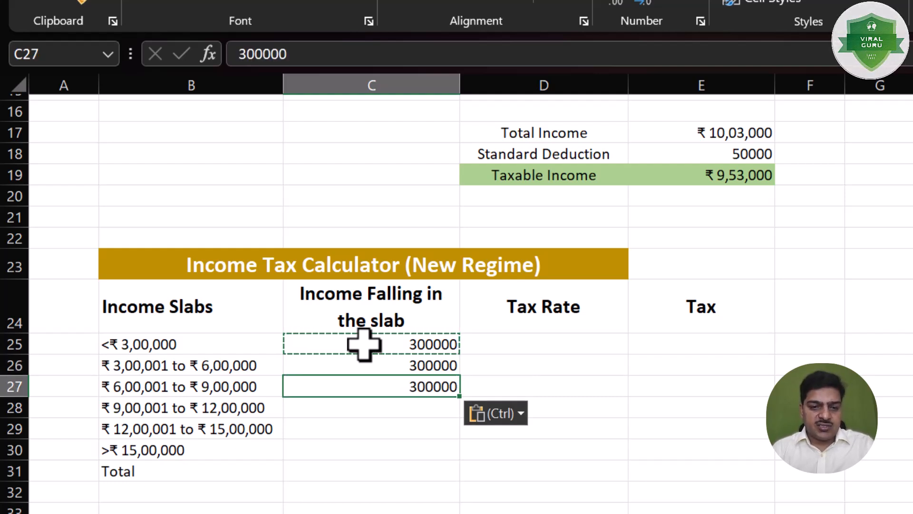
key("Down")
Enter 53000 in C28 for the ₹ 9,00,001 to ₹ 12,00,000 slab and 0 for the two highest slabs in C29:C30
left_click_drag(422, 342, 423, 375)
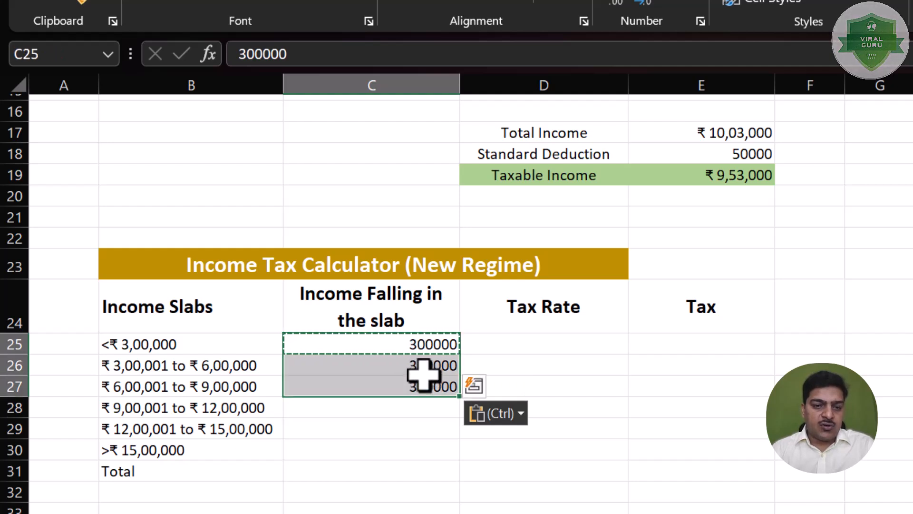
left_click(408, 405)
type("53000")
key("Return")
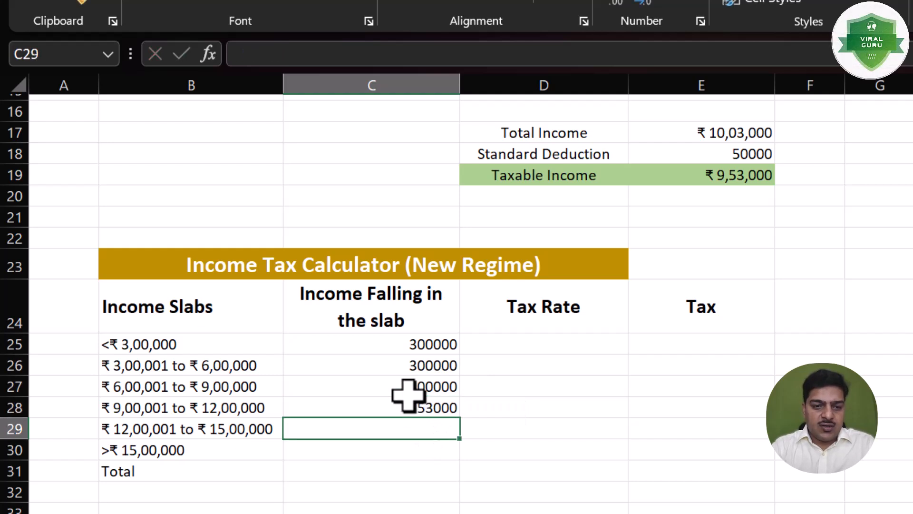
type("0")
key("Return")
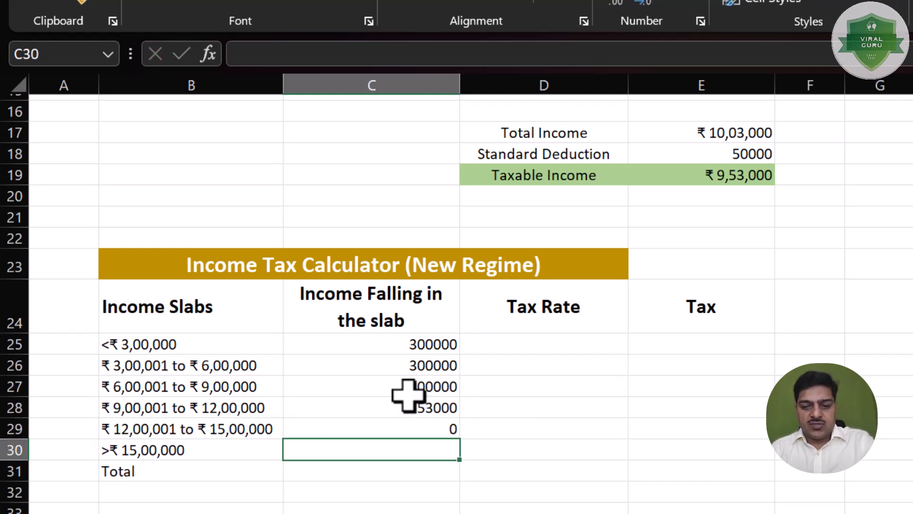
type("0")
key("Return")
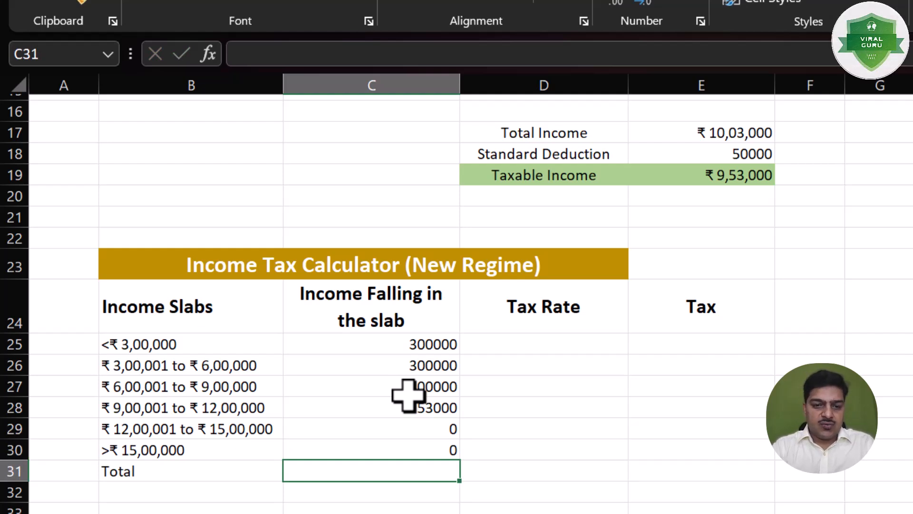
Total the slab incomes in C31 with a SUM of C25:C30
type("=")
key("Escape")
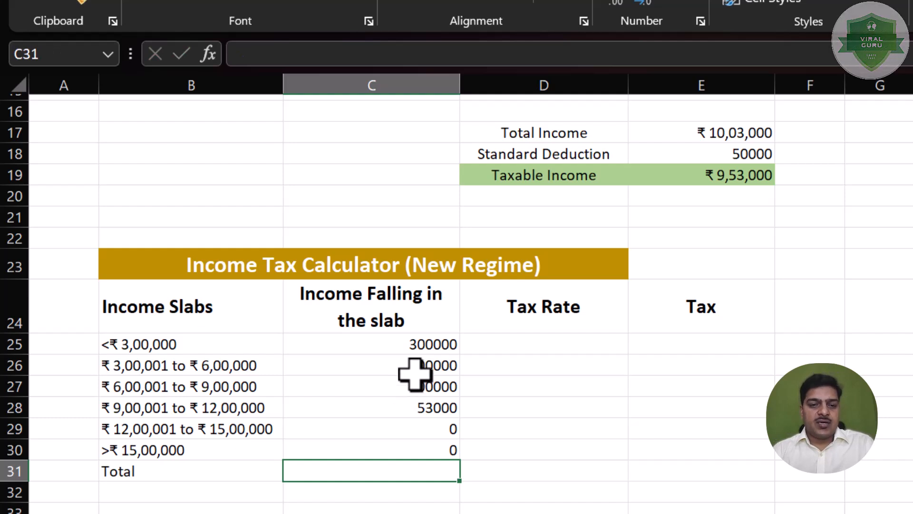
left_click_drag(422, 350, 424, 409)
left_click_drag(423, 454, 421, 454)
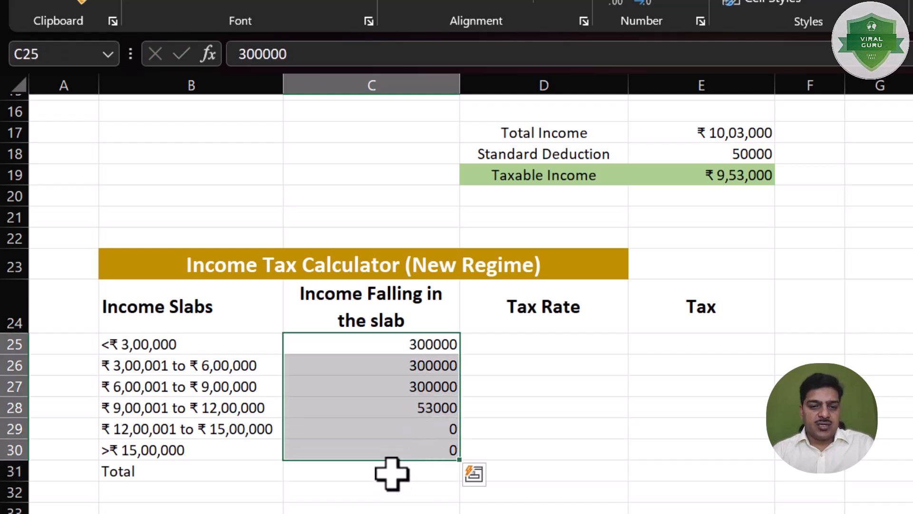
left_click(387, 471)
key("alt+equal")
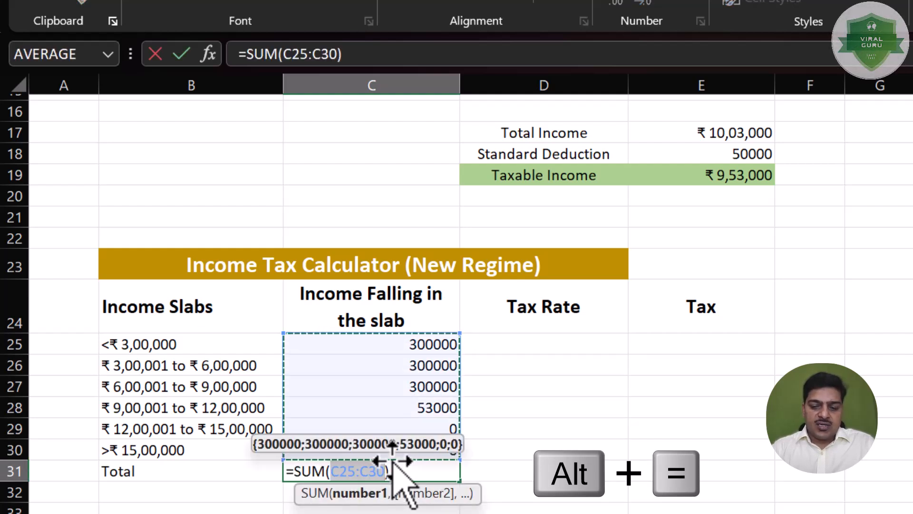
key("Return")
left_click(418, 472)
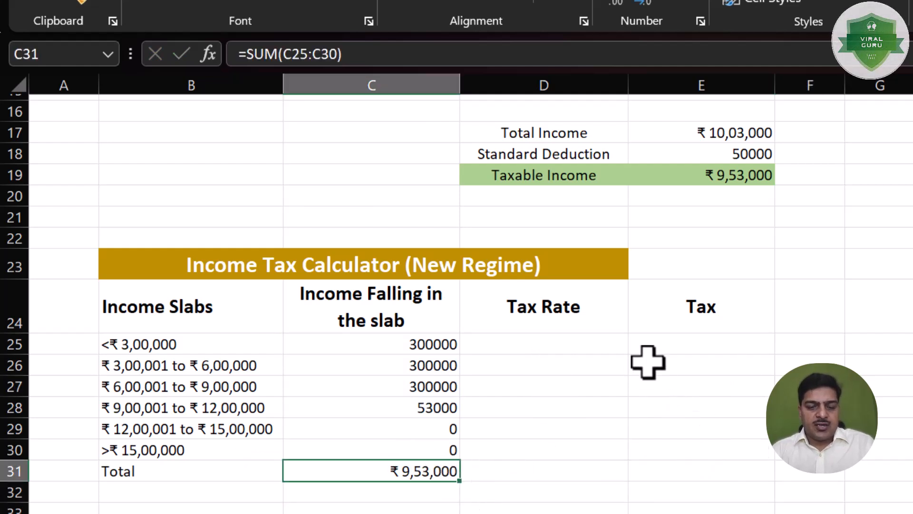
Fill the Tax Rate cells D25:D30 with 0%, 5%, 10%, 15%, 20% and 30%
left_click(597, 346)
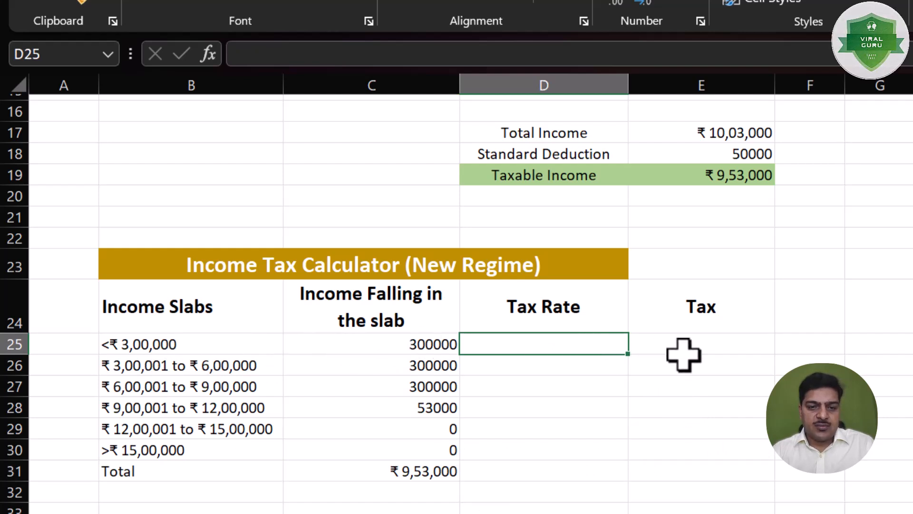
type("0% 5% 10% 15% 20% 30%")
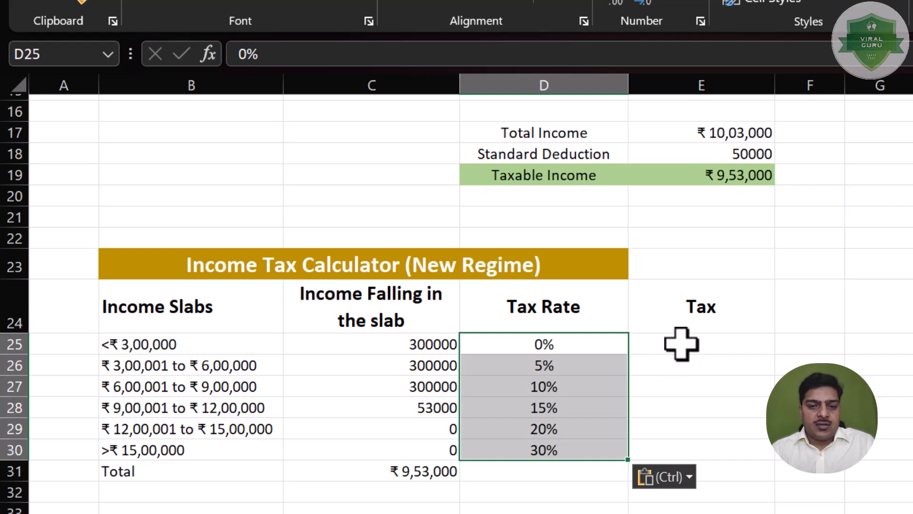
Calculate the first slab's tax in E25 by multiplying its income by its tax rate (=C25*D25)
left_click(681, 344)
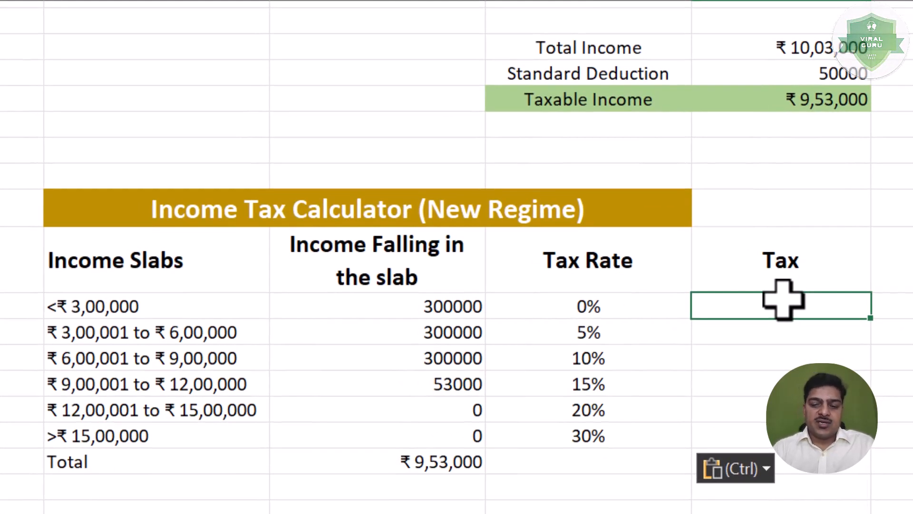
key("Escape")
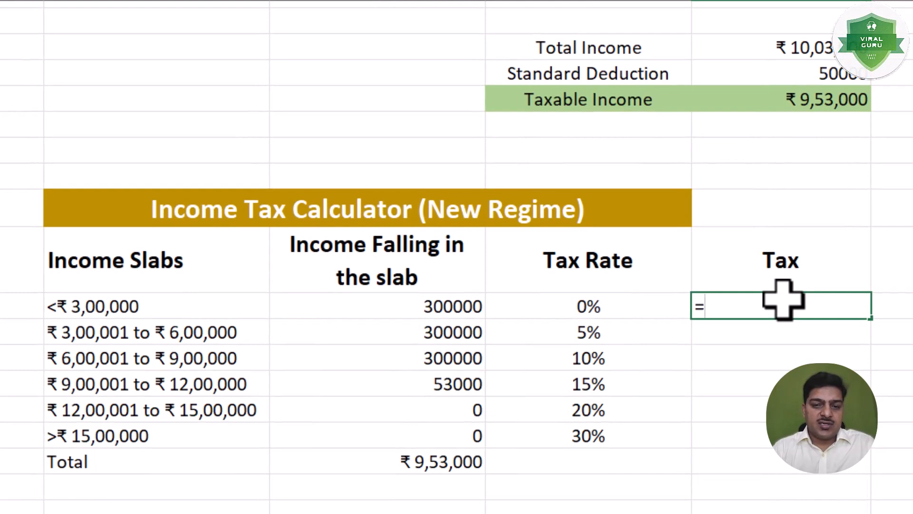
key("Left")
key("Left")
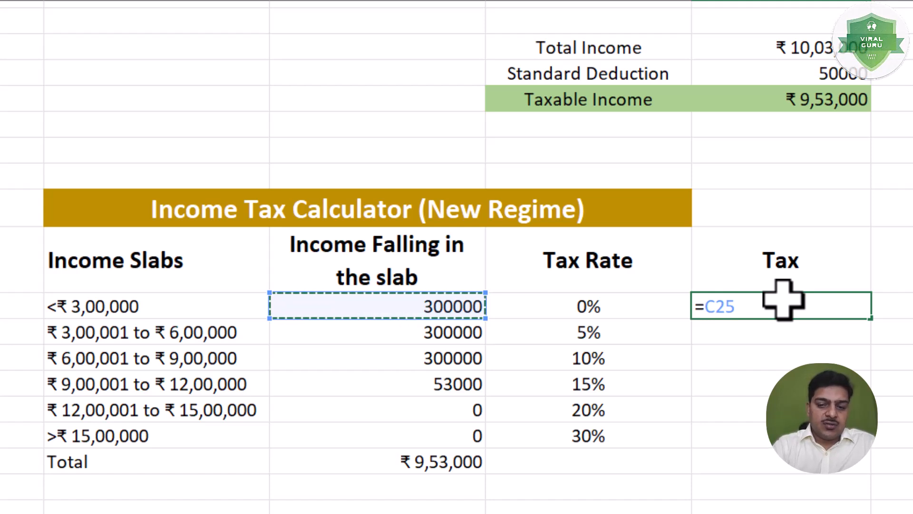
type("*")
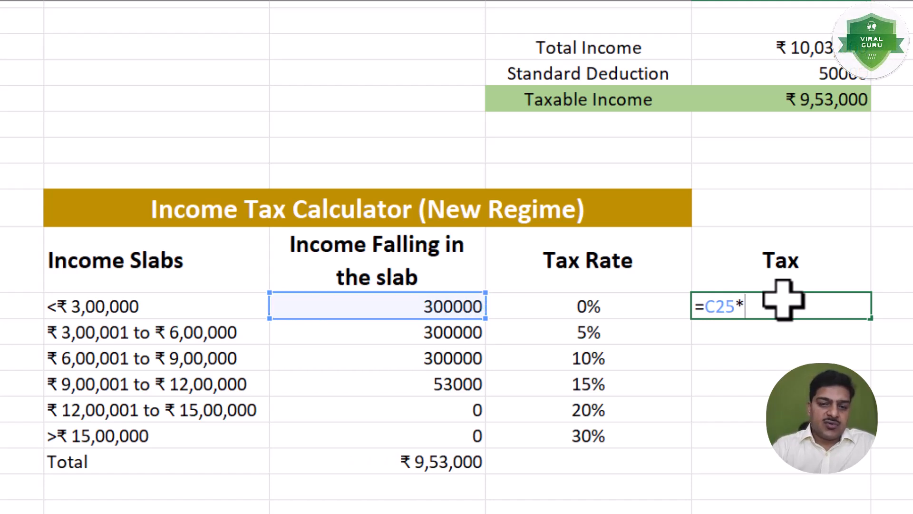
left_click(623, 309)
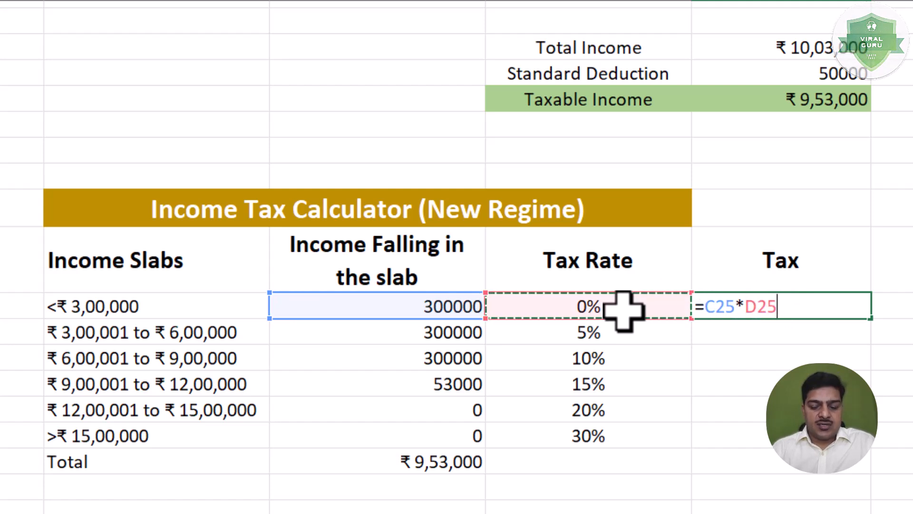
key("Return")
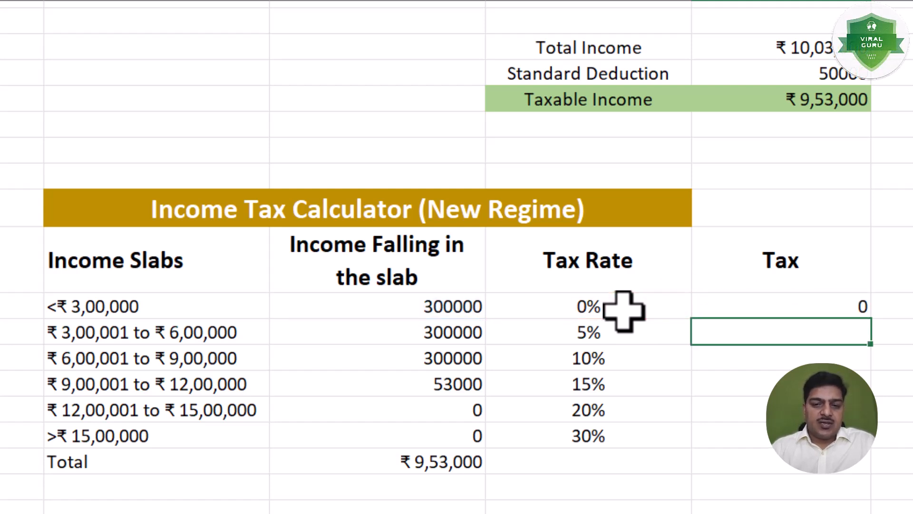
left_click(844, 304)
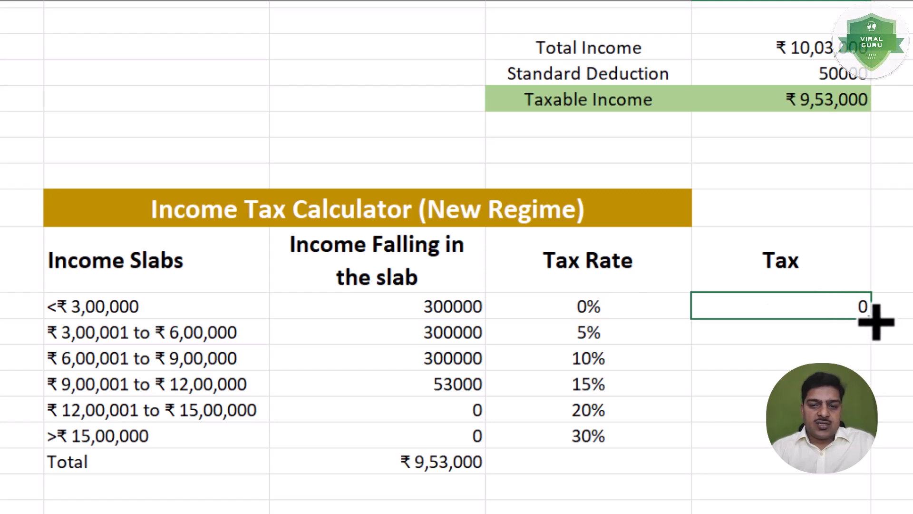
Copy the tax formula from E25 down through E30 and total the slab taxes in E31 with a SUM of E25:E30
left_click_drag(845, 317, 842, 440)
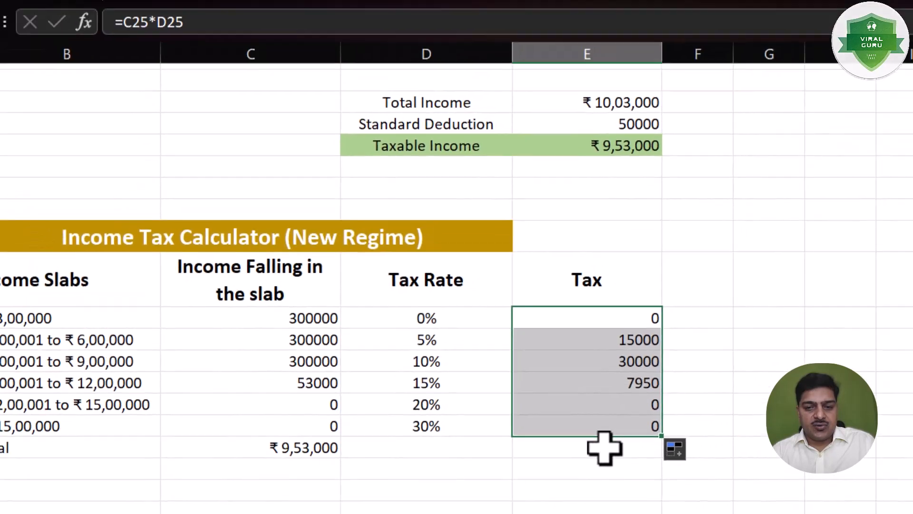
left_click(669, 434)
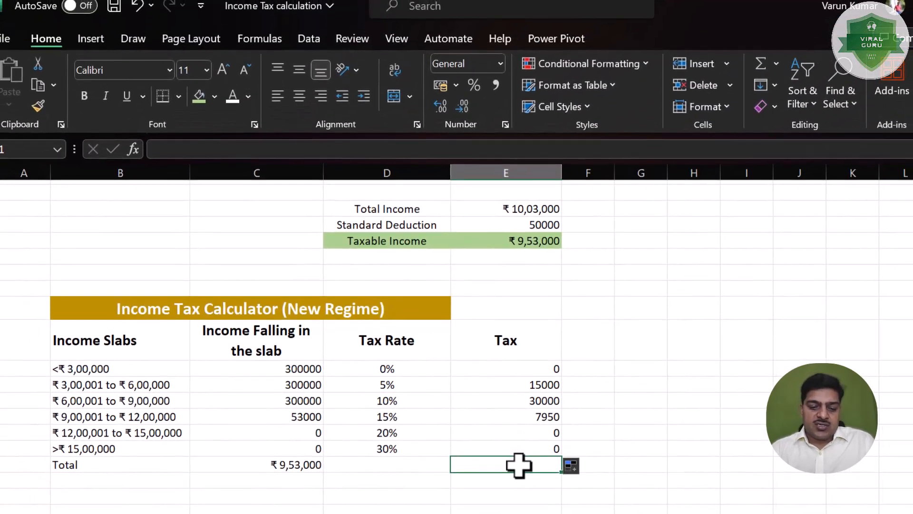
key("alt+equal")
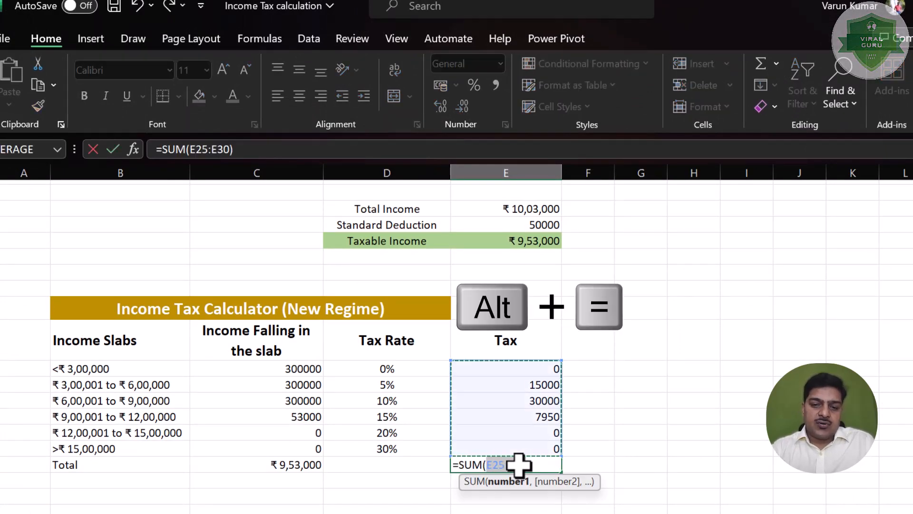
key("Return")
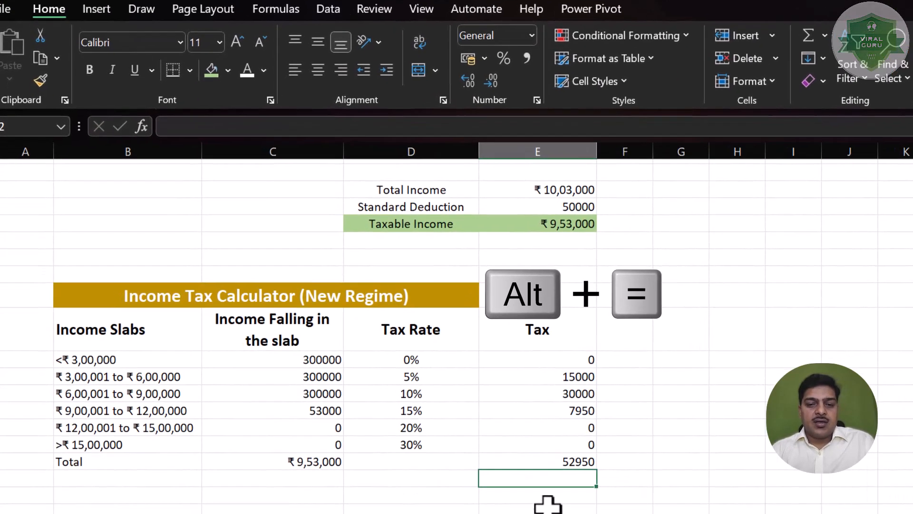
Enter the label Tax Total in D31, beside the summed tax
left_click(402, 478)
left_click(535, 448)
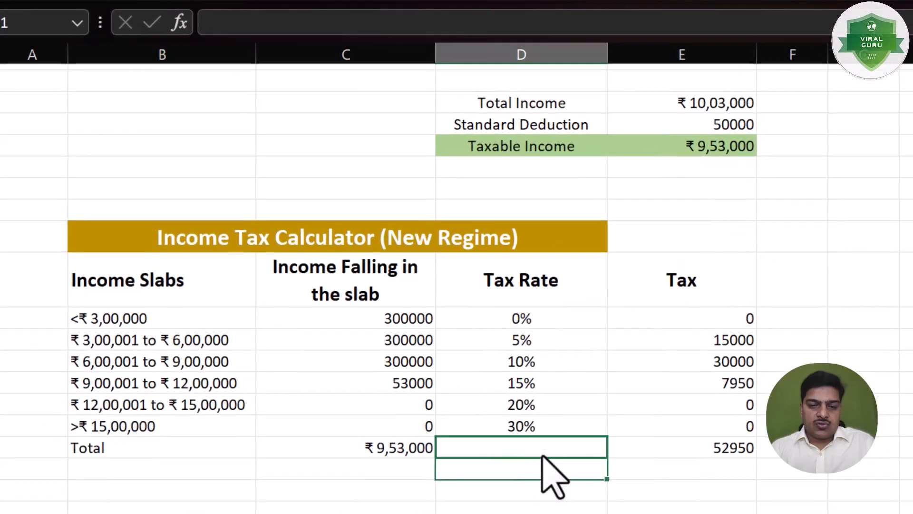
type("Tax")
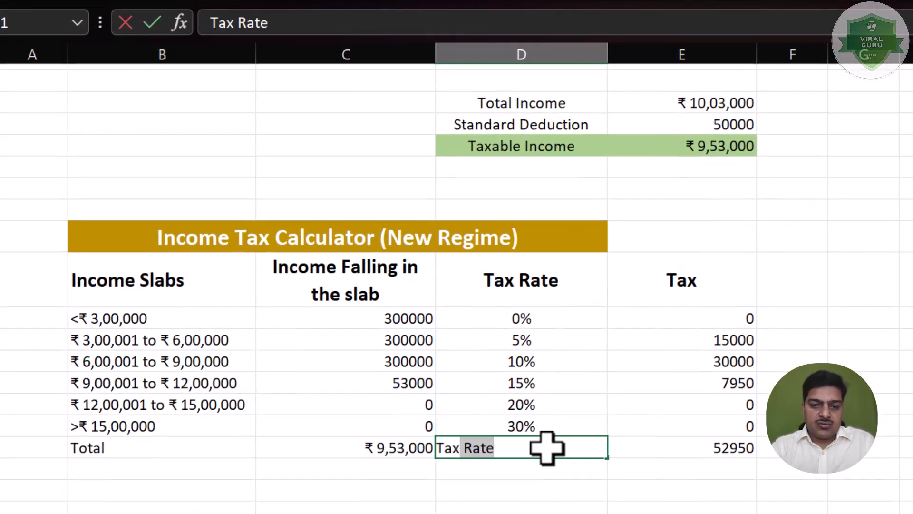
type(" Tota")
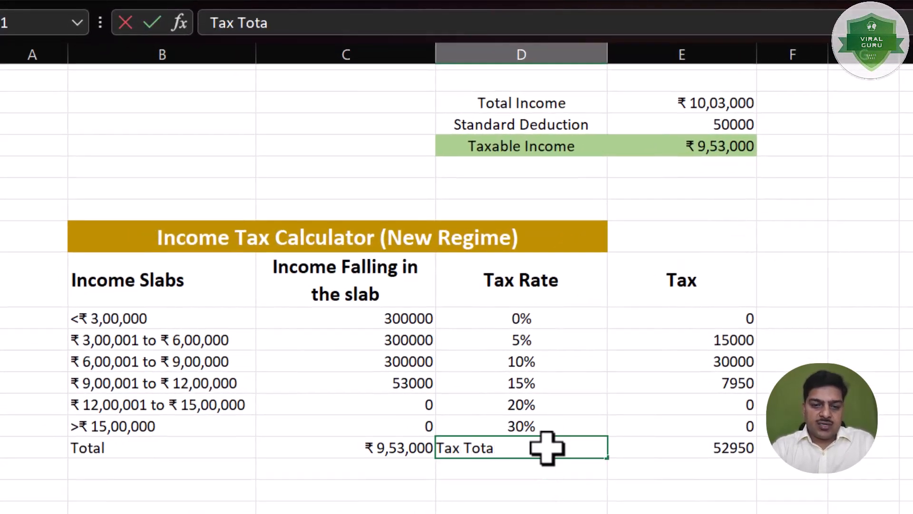
type("l")
key("Return")
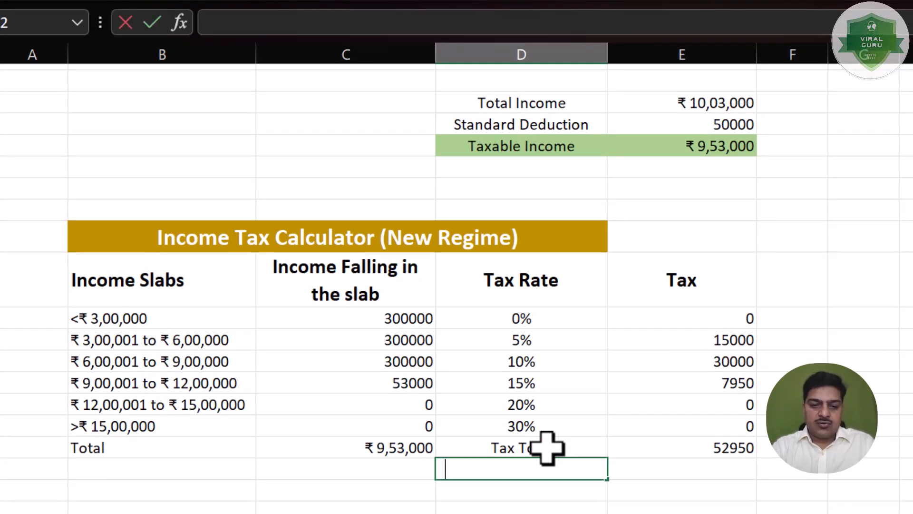
Add a Cess (4%) row with the label in D32 and 4% of the tax total in E32 (=4%*E31)
type("Cess (4%)")
key("Tab")
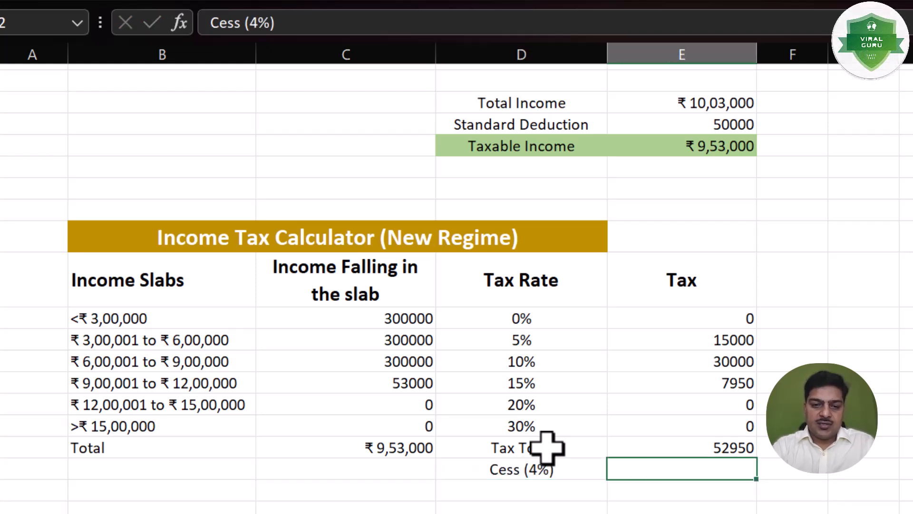
type("=")
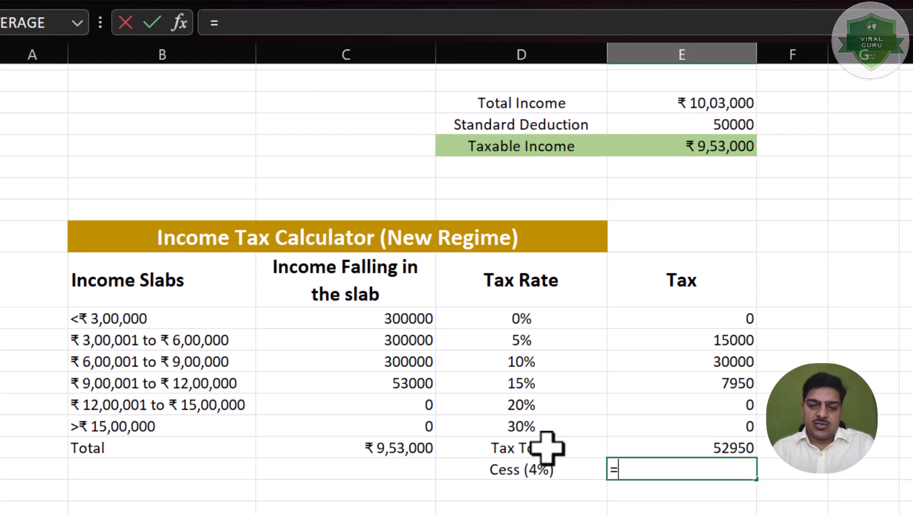
type("4%")
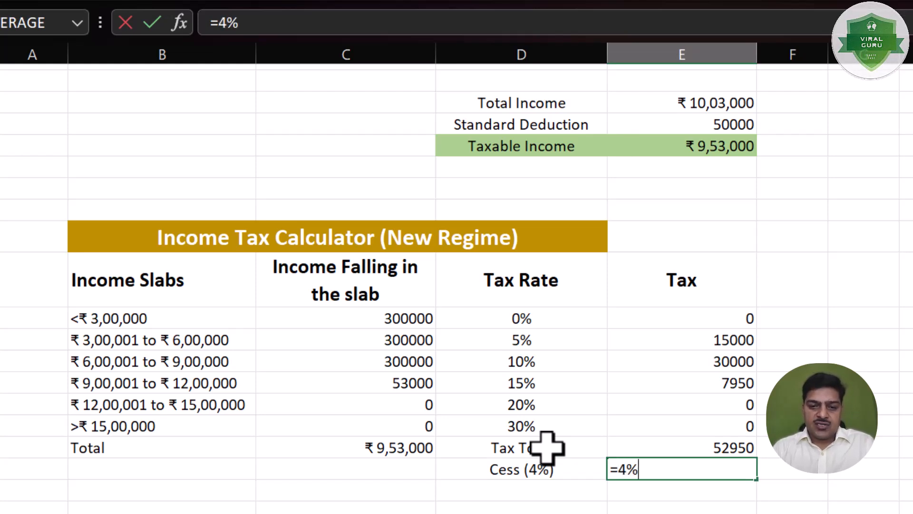
type("*")
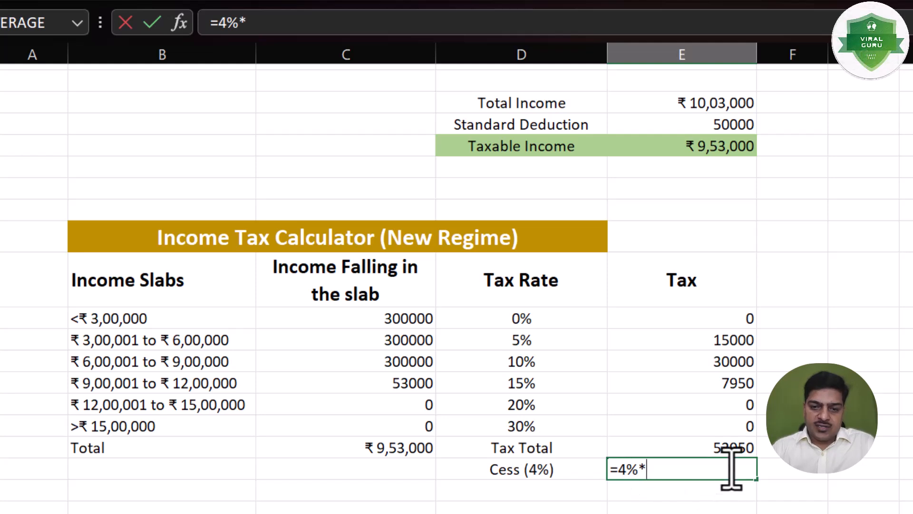
left_click(730, 449)
key("Return")
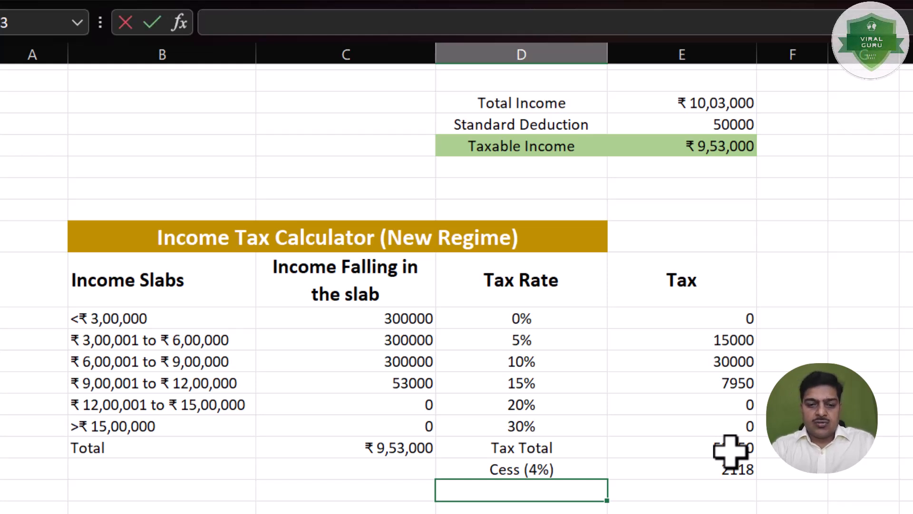
Add a Gross Tax row with the label in D33 and the sum of tax total and cess in E33 (=E31+E32)
type("Gross Tax")
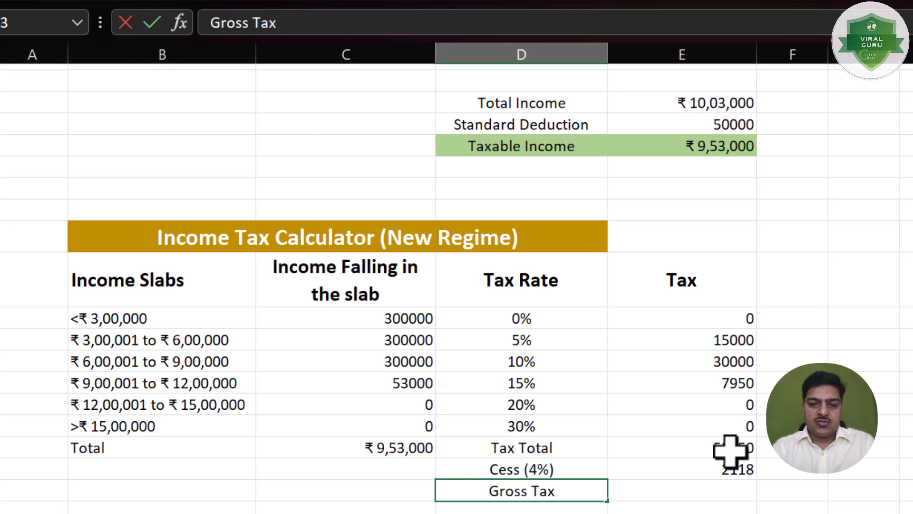
key("Tab")
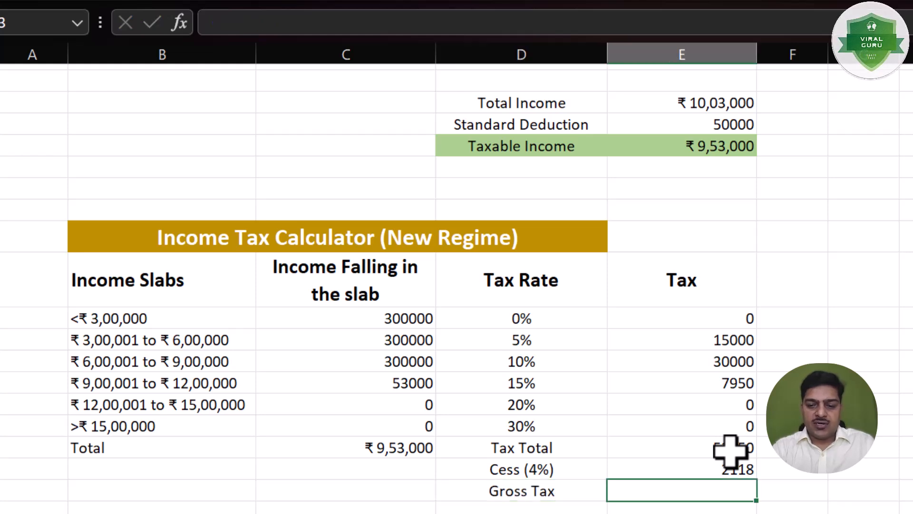
left_click(694, 449)
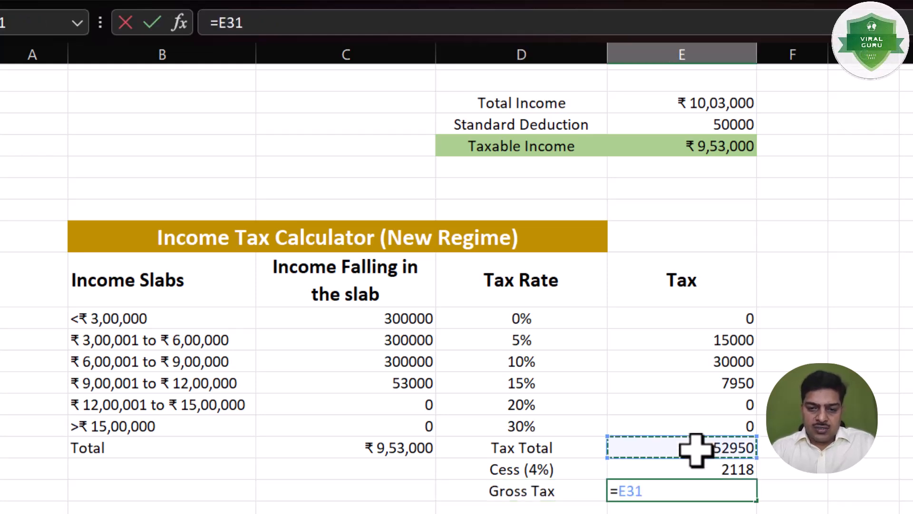
type("+")
left_click(723, 468)
key("Return")
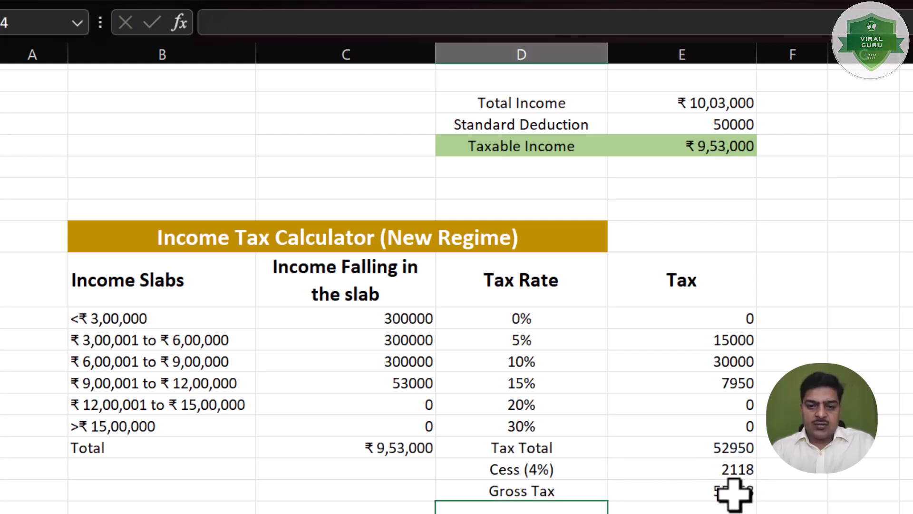
left_click(753, 487)
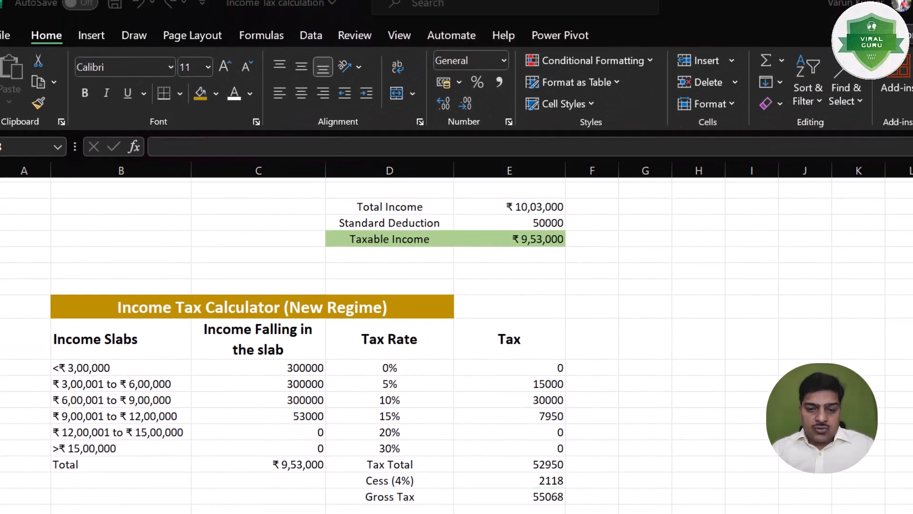
Make the Tax Total, Cess (4%) and Gross Tax labels and amounts in D31:E33 bold
left_click(393, 497)
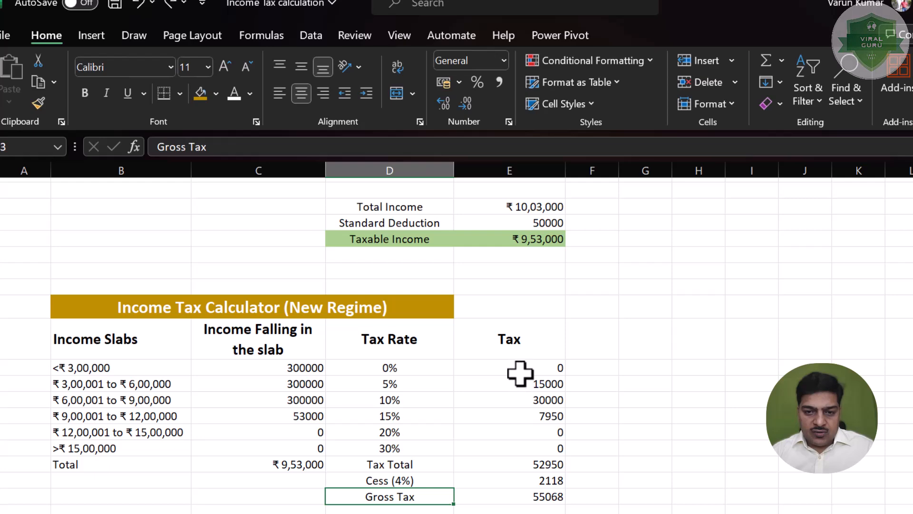
left_click_drag(394, 466, 509, 499)
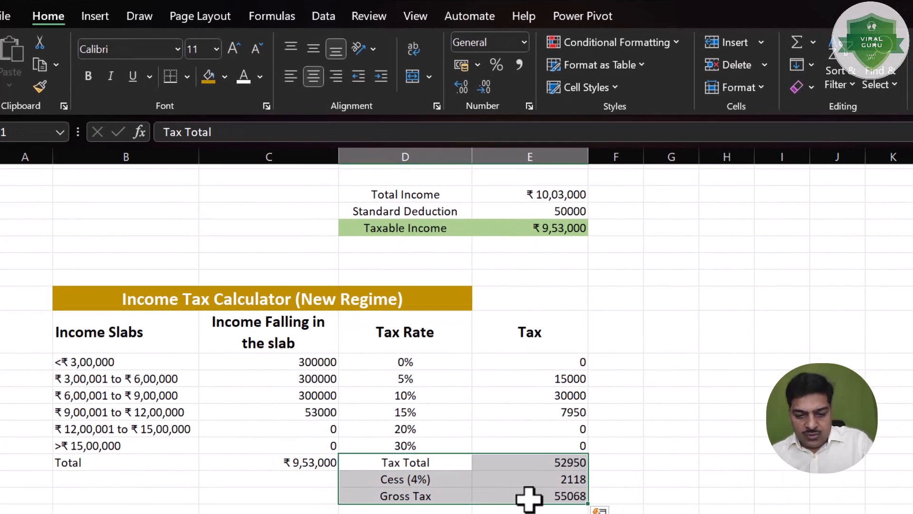
key("ctrl+b")
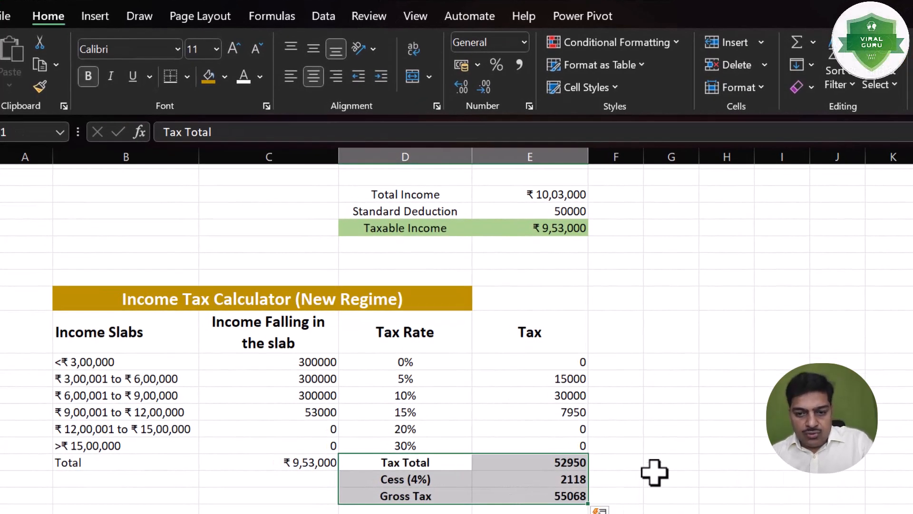
left_click(689, 460)
Format the Tax column from its heading down to Gross Tax (E24:E33) as Currency with no decimal places
left_click_drag(565, 345, 553, 497)
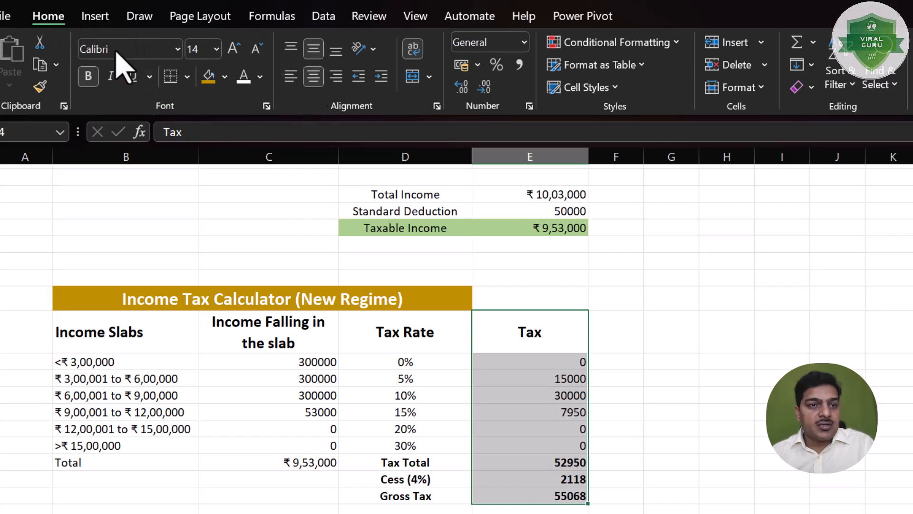
left_click(525, 44)
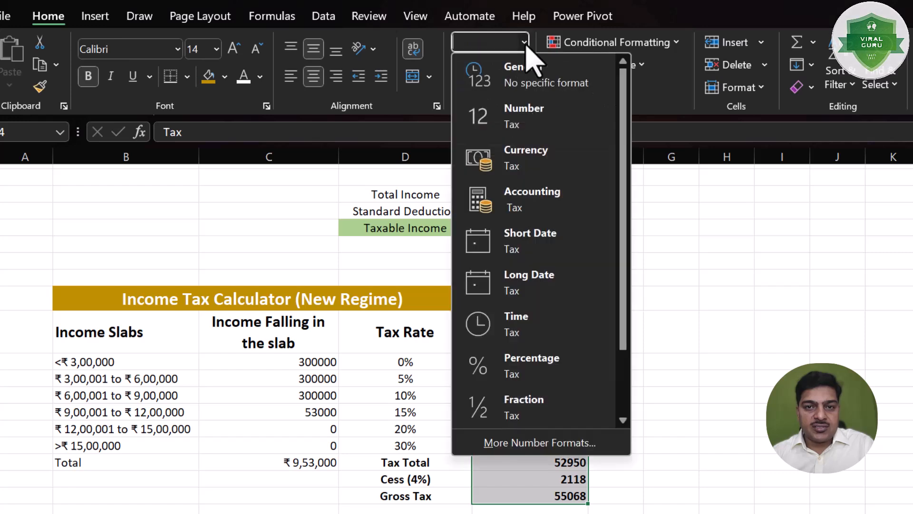
left_click(508, 152)
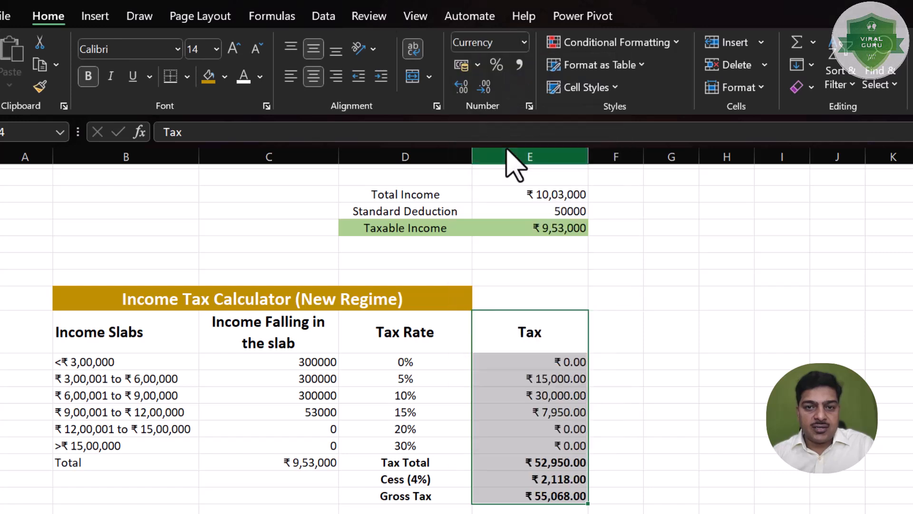
left_click(486, 90)
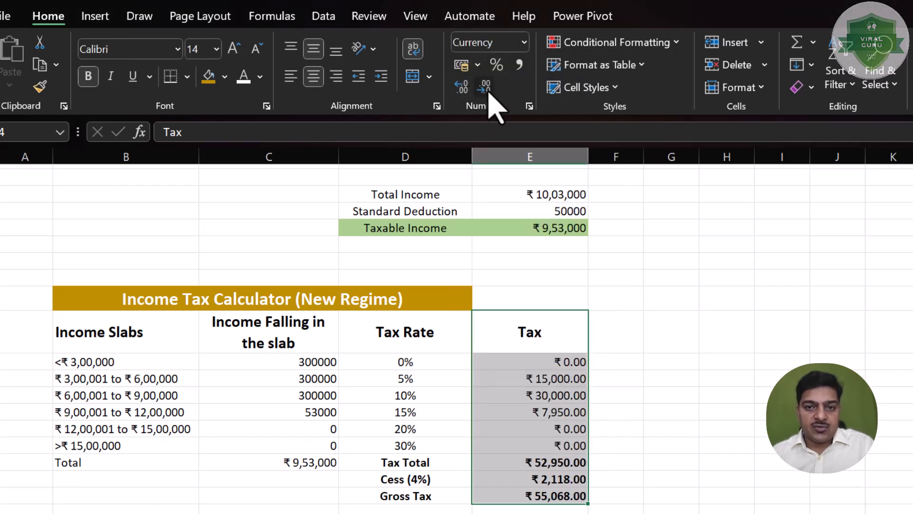
left_click(485, 90)
left_click(581, 510)
Highlight the Gross Tax label and amount in D33:E33 with the standard orange fill colour
left_click_drag(442, 495, 523, 494)
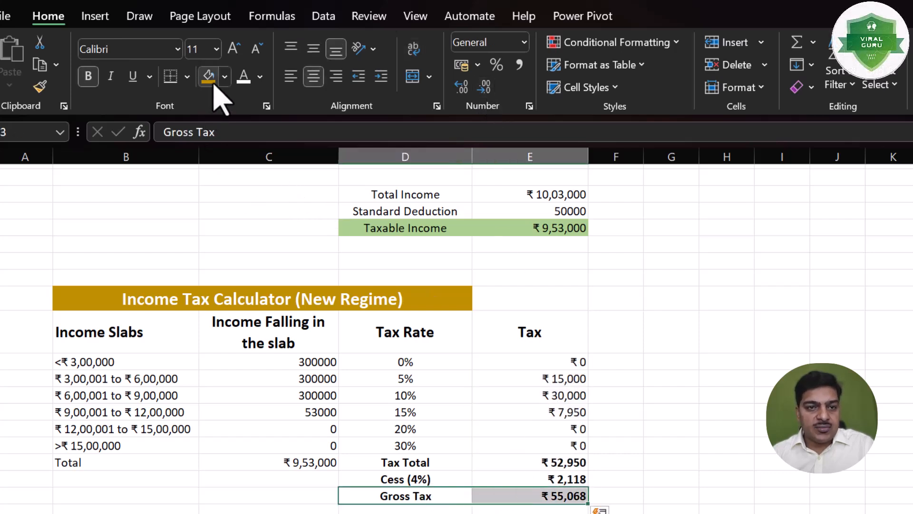
left_click(225, 76)
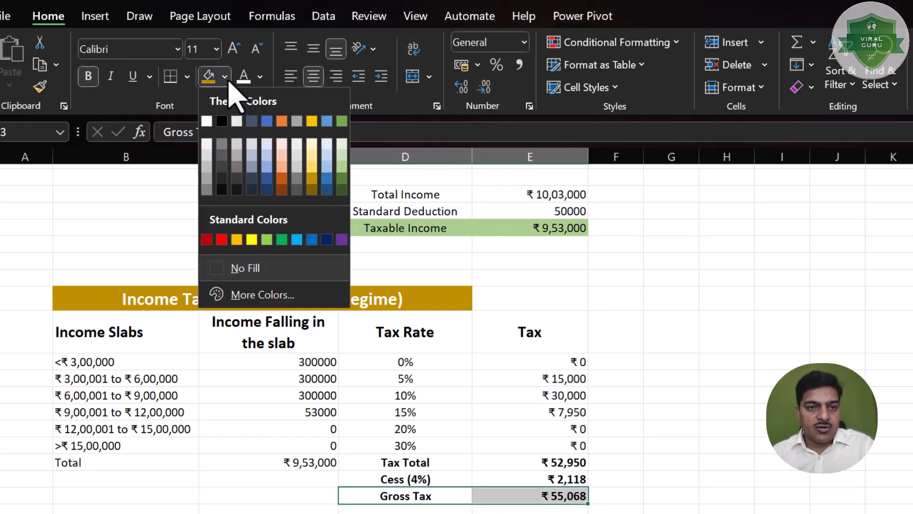
left_click(237, 239)
left_click(484, 408)
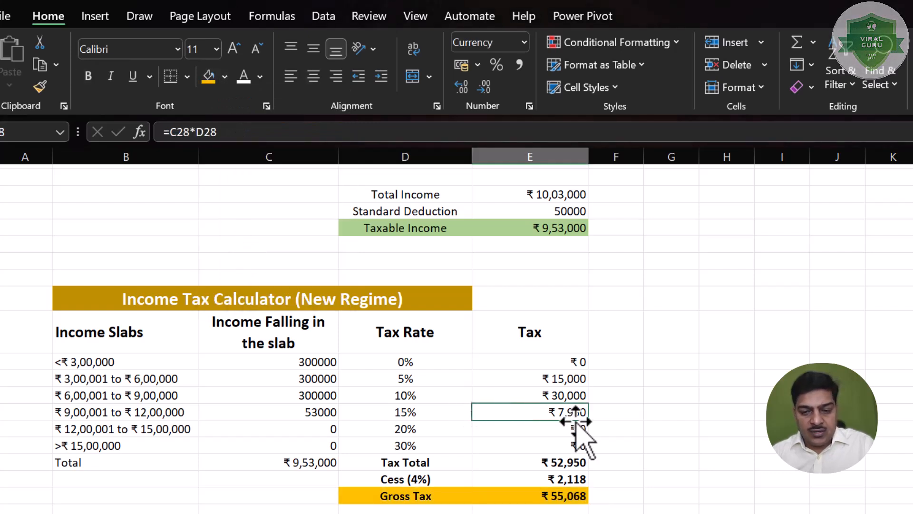